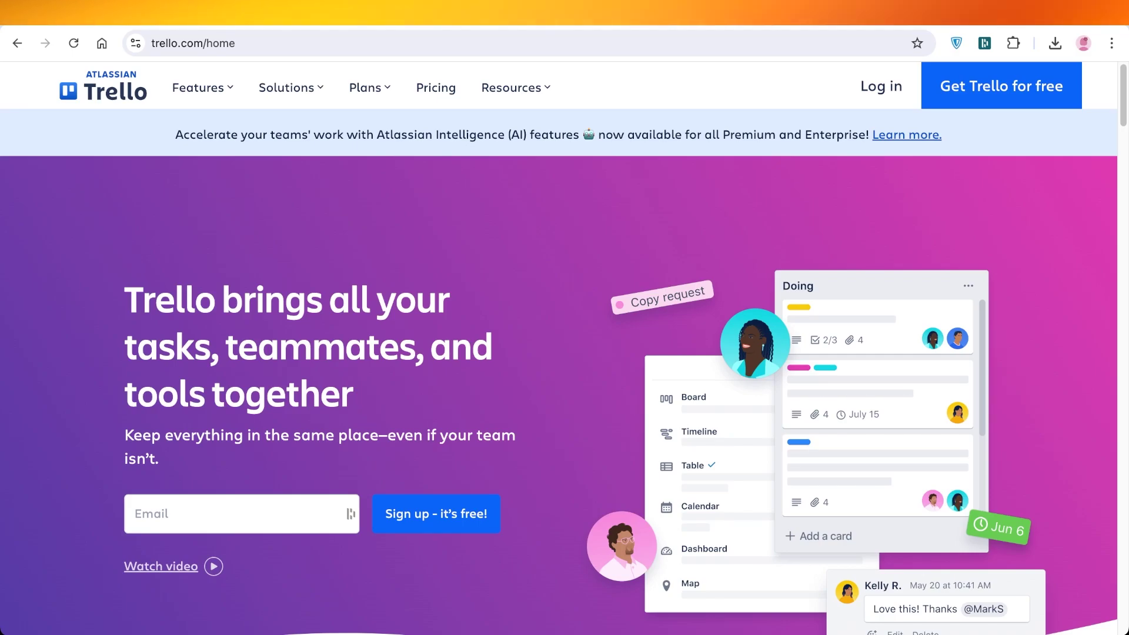
Step: Scroll down the Trello home page to the board preview
{"action": "scroll", "coordinate": [558, 364], "scroll_direction": "down", "scroll_amount": 1}
{"action": "scroll", "coordinate": [558, 371], "scroll_direction": "down", "scroll_amount": 1}
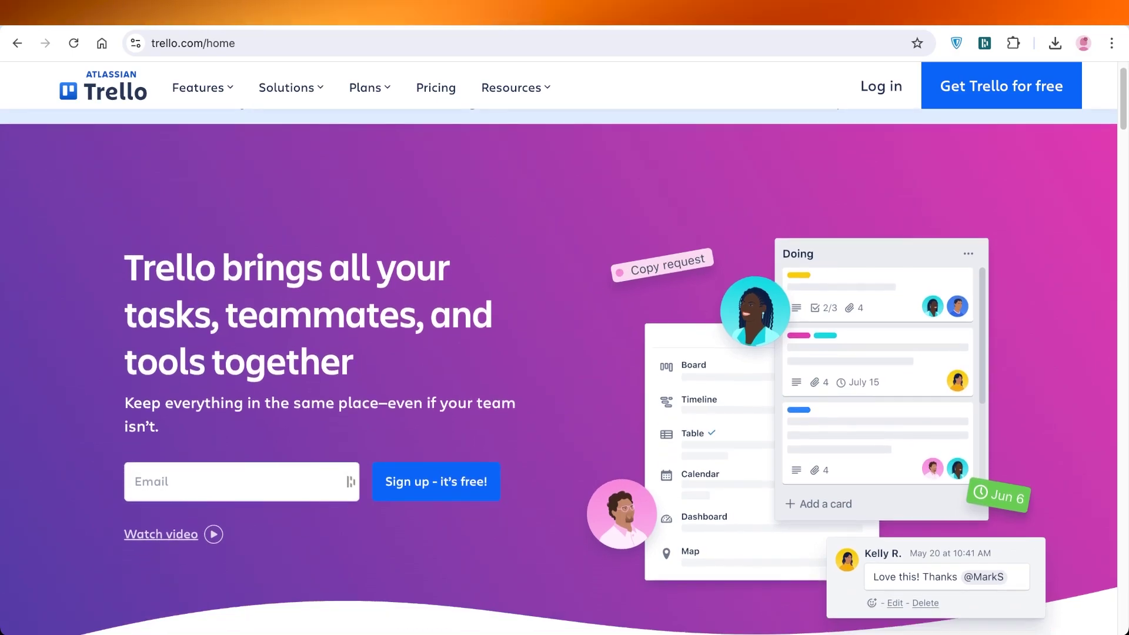
{"action": "scroll", "coordinate": [559, 371], "scroll_direction": "down", "scroll_amount": 4}
{"action": "scroll", "coordinate": [558, 370], "scroll_direction": "down", "scroll_amount": 3}
{"action": "scroll", "coordinate": [559, 371], "scroll_direction": "down", "scroll_amount": 2}
{"action": "scroll", "coordinate": [558, 370], "scroll_direction": "down", "scroll_amount": 2}
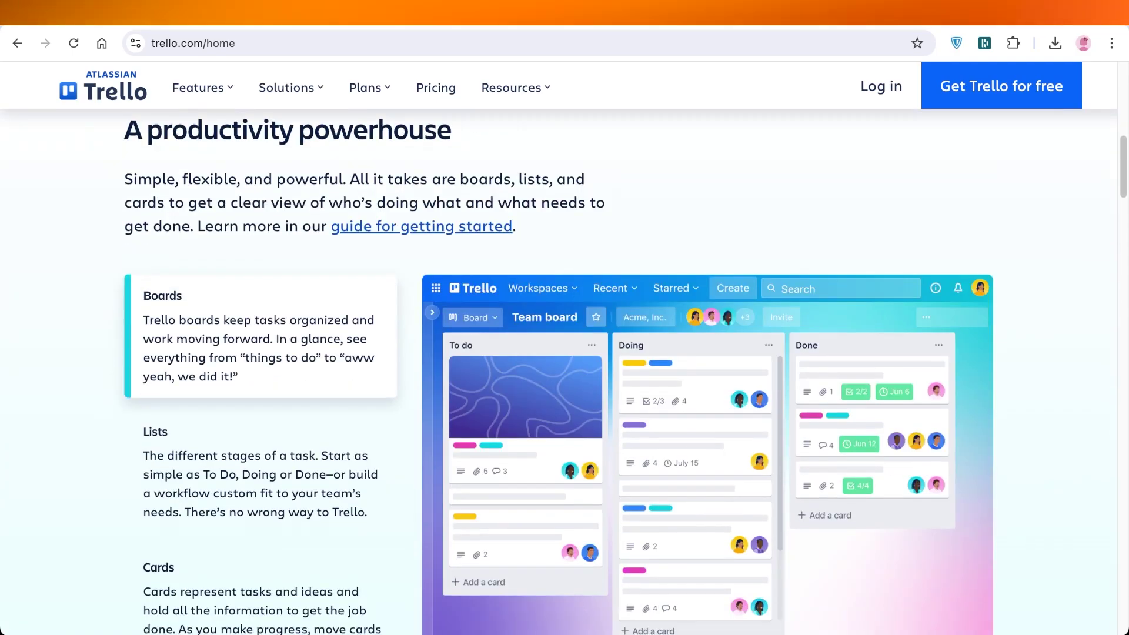
{"action": "scroll", "coordinate": [558, 370], "scroll_direction": "down", "scroll_amount": 3}
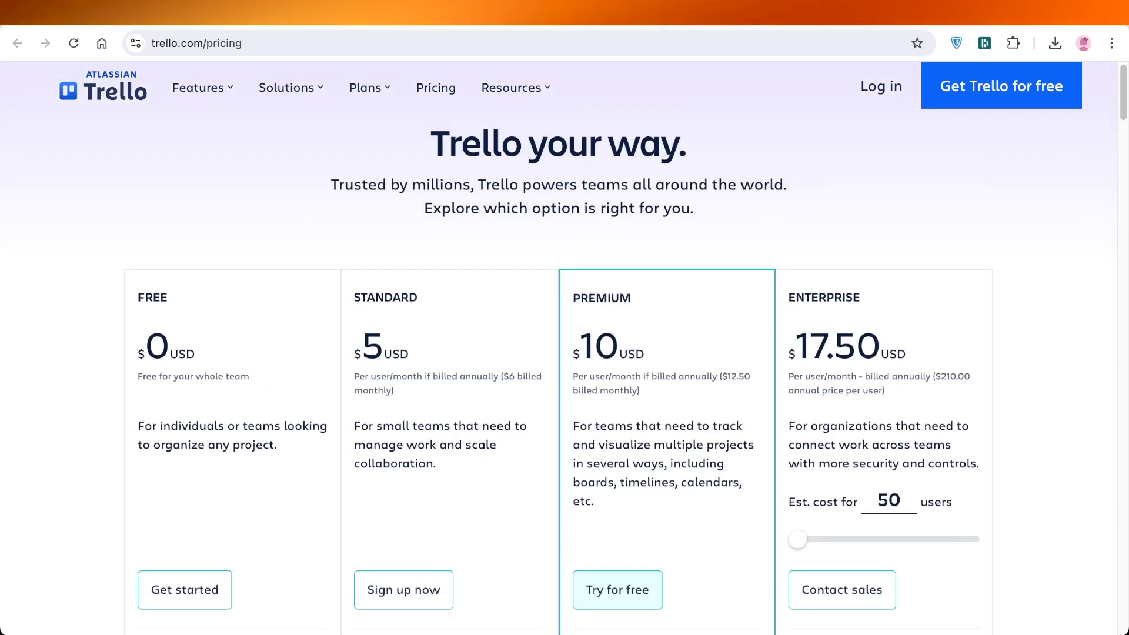
Step: Scroll through the Free, Standard, Premium and Enterprise feature lists on the pricing page
{"action": "scroll", "coordinate": [558, 353], "scroll_direction": "down", "scroll_amount": 1}
{"action": "scroll", "coordinate": [558, 353], "scroll_direction": "down", "scroll_amount": 5}
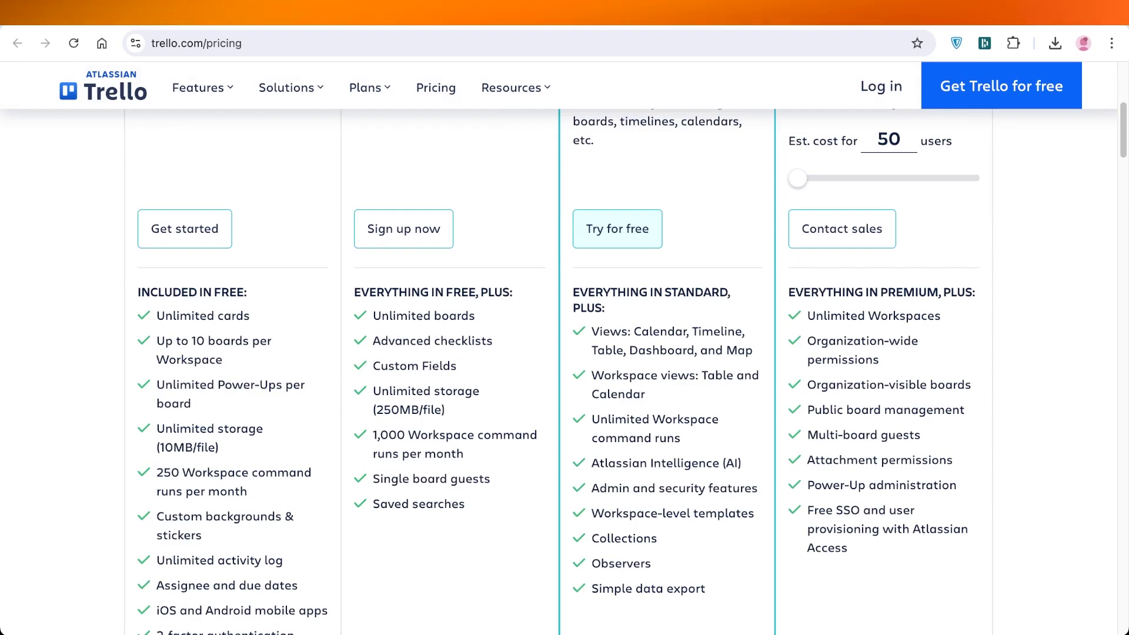
{"action": "scroll", "coordinate": [558, 353], "scroll_direction": "up", "scroll_amount": 3}
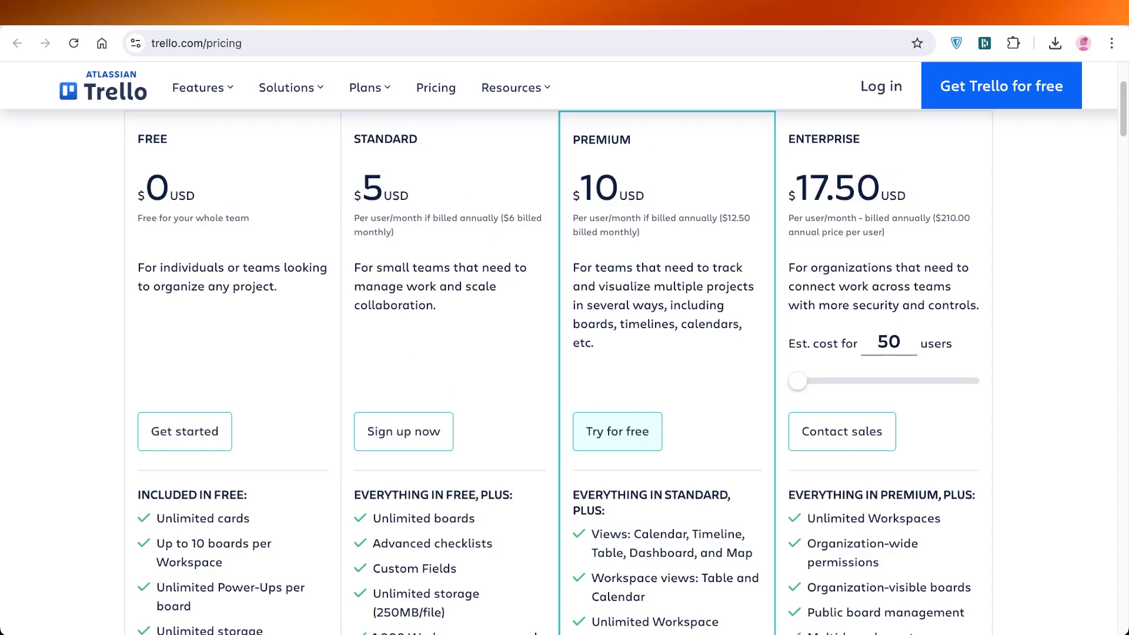
{"action": "scroll", "coordinate": [563, 352], "scroll_direction": "down", "scroll_amount": 3}
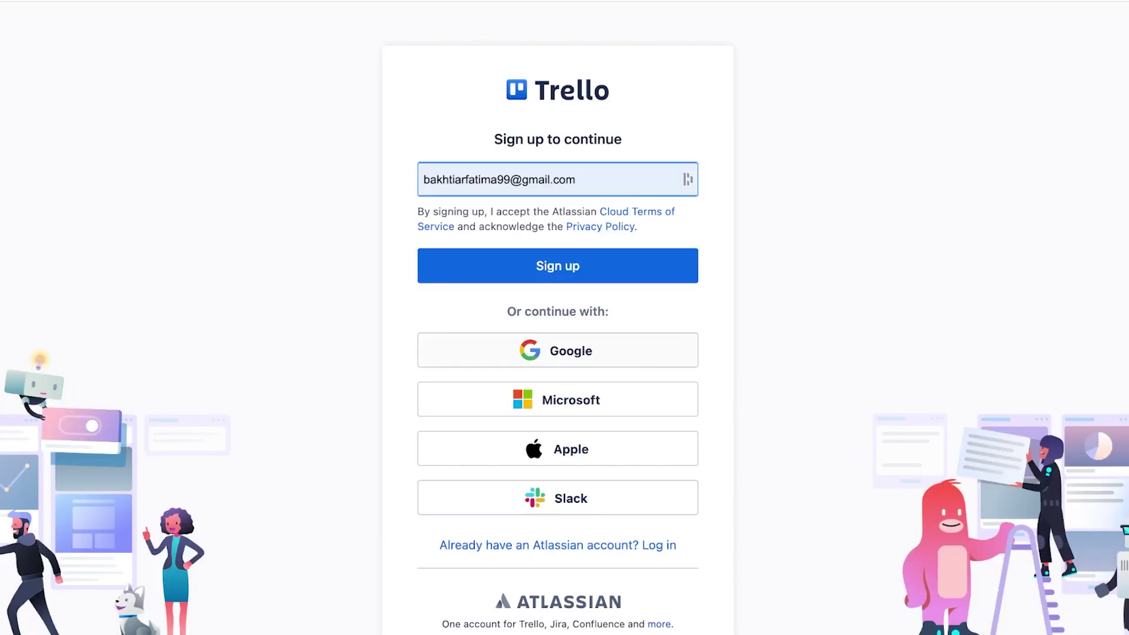
Step: Sign up for Trello with a Google account and confirm the Atlassian sign-in
{"action": "left_click", "coordinate": [557, 351]}
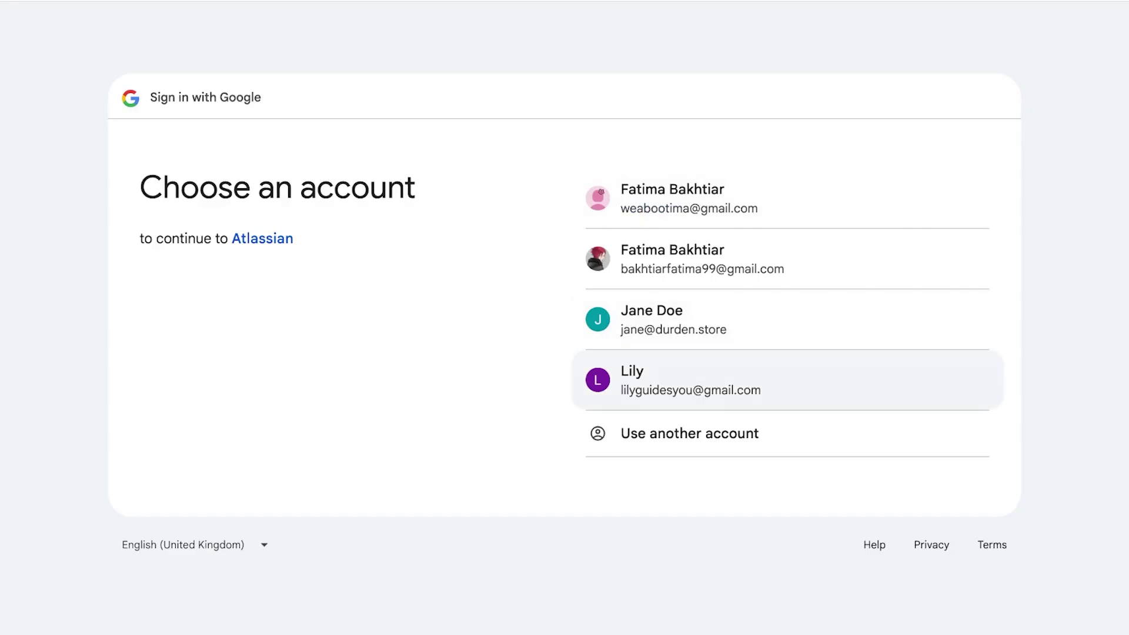
{"action": "left_click", "coordinate": [668, 378]}
{"action": "left_click", "coordinate": [770, 414]}
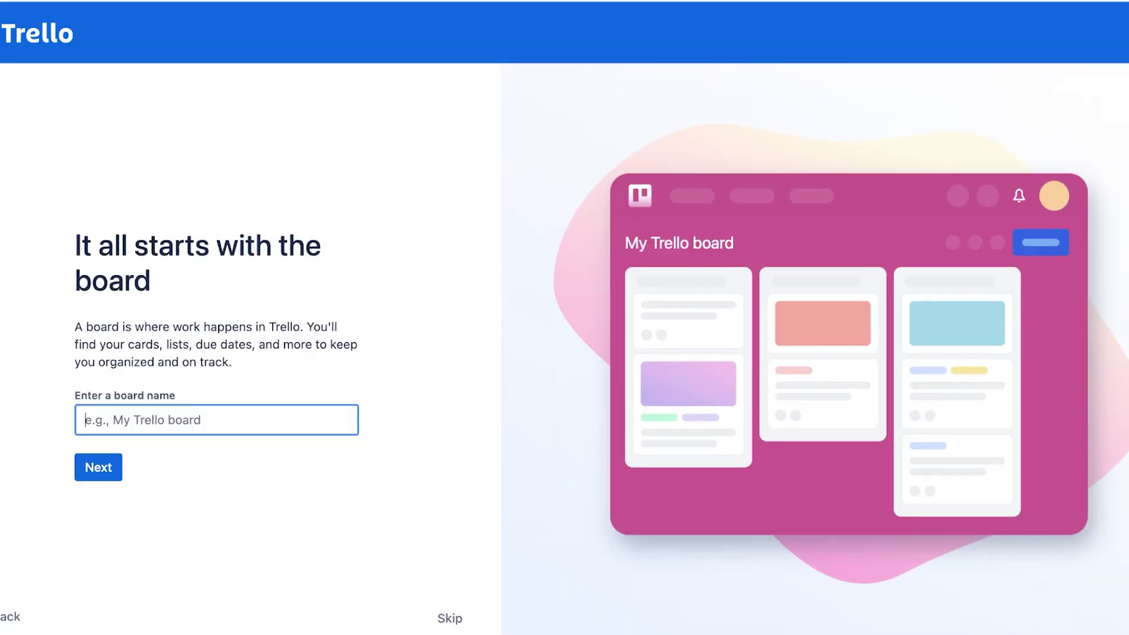
Step: Accept the My Trello board name and continue past the team invite step
{"action": "left_click", "coordinate": [450, 619]}
{"action": "left_click", "coordinate": [450, 619]}
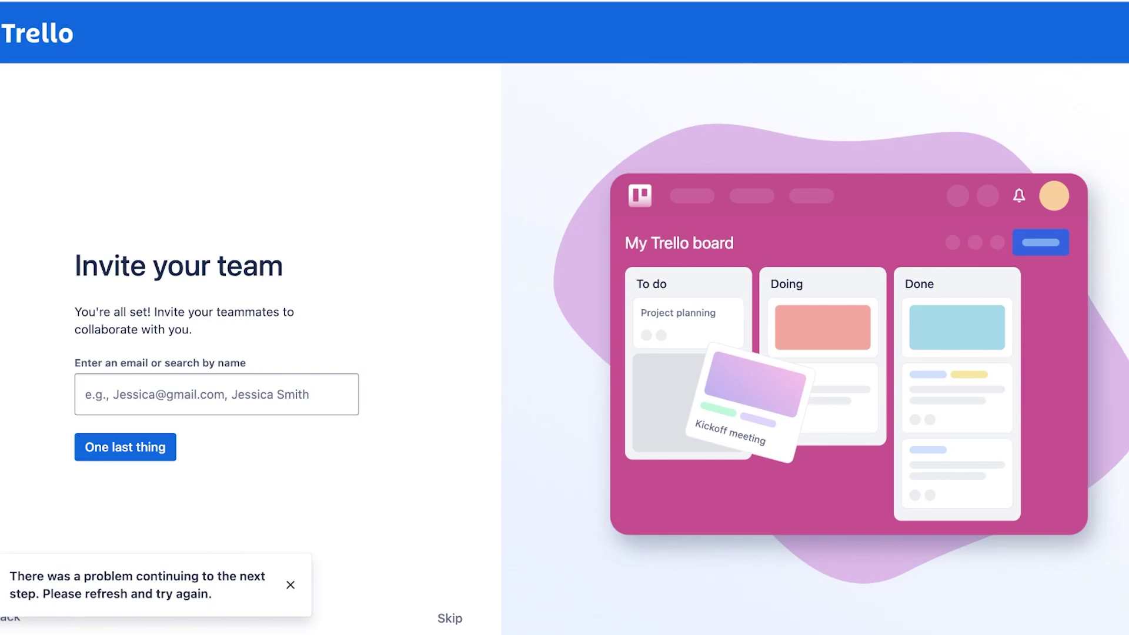
{"action": "left_click", "coordinate": [125, 447]}
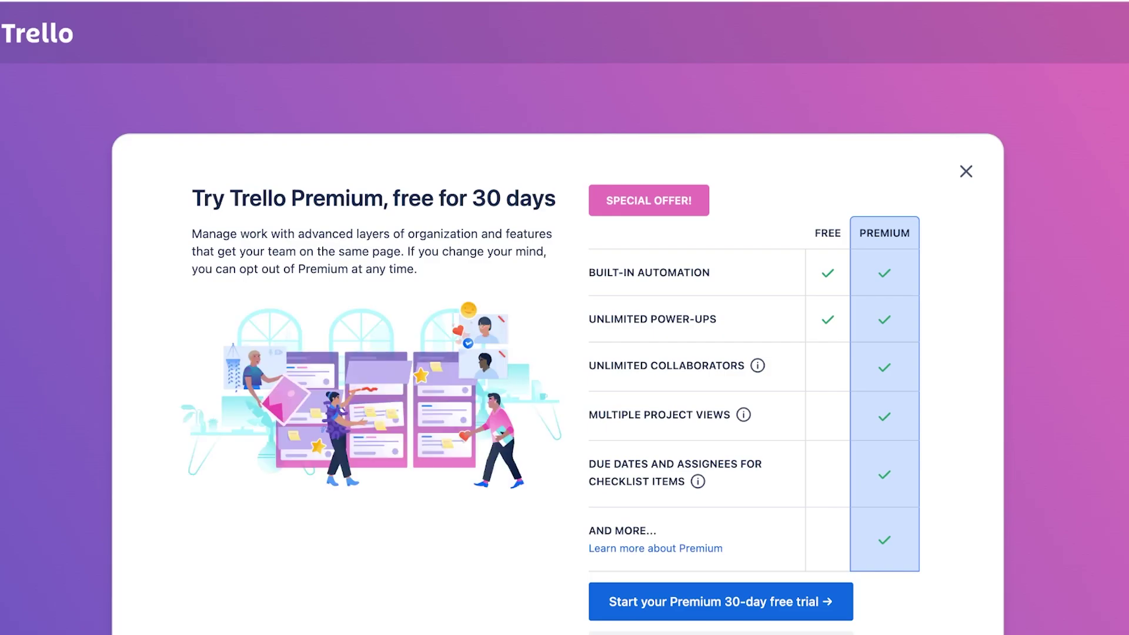
Step: Review the Premium 30-day trial offer, comparing annual and monthly ($12.50) billing
{"action": "scroll", "coordinate": [557, 352], "scroll_direction": "down", "scroll_amount": 2}
{"action": "left_click", "coordinate": [720, 468]}
{"action": "left_click", "coordinate": [462, 339]}
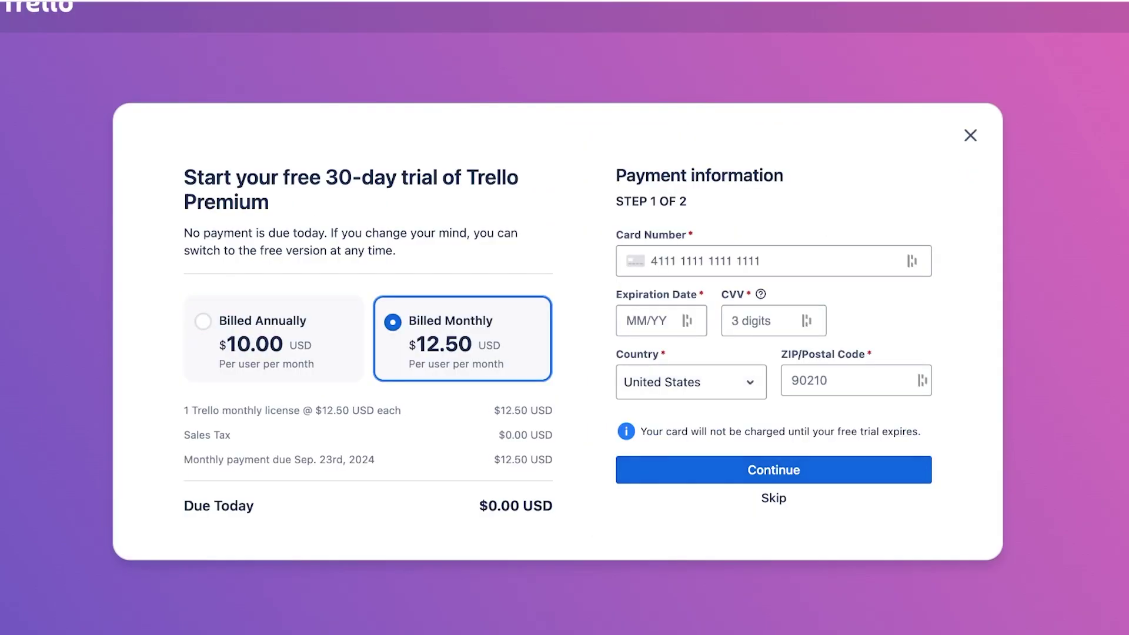
{"action": "left_click", "coordinate": [273, 338]}
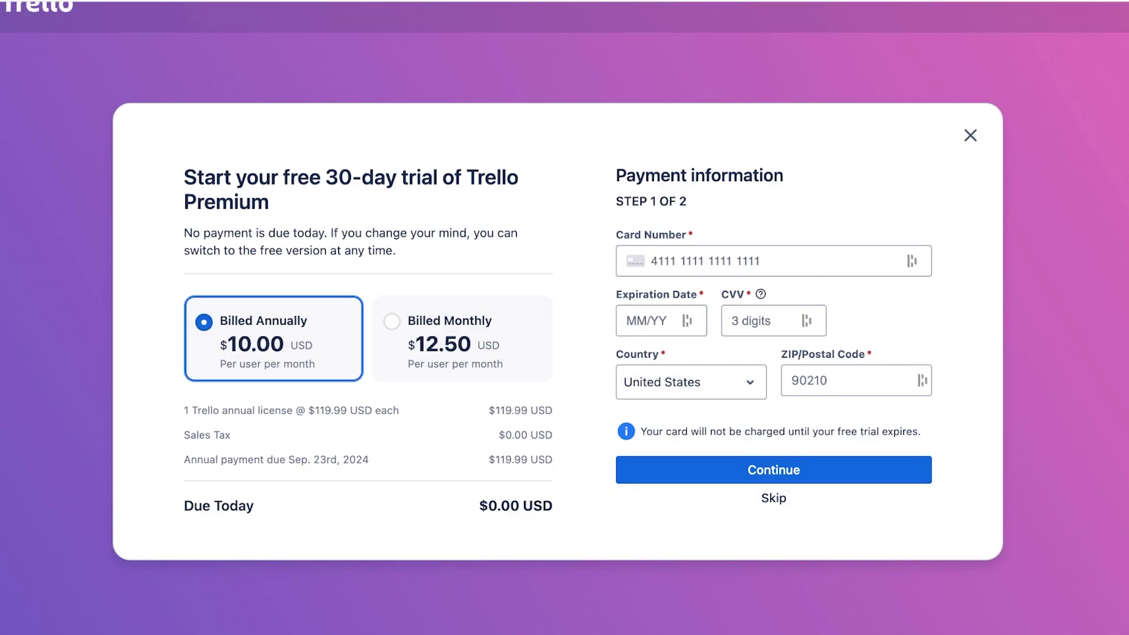
{"action": "left_click", "coordinate": [462, 338]}
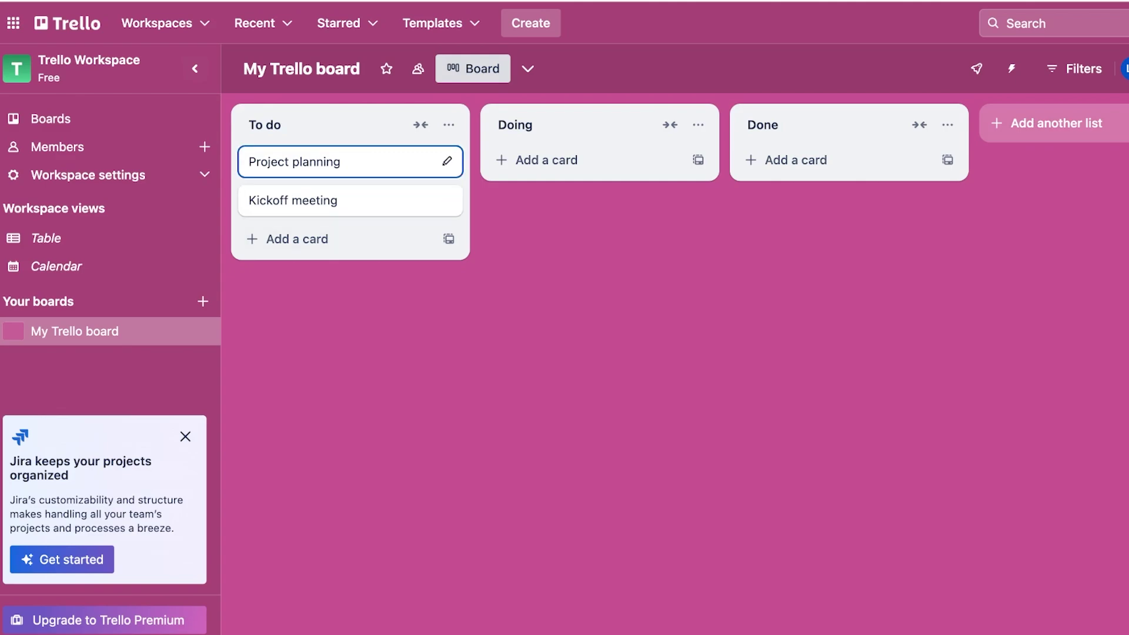
Step: Create a new board from the Kanban Template
{"action": "left_click", "coordinate": [164, 23]}
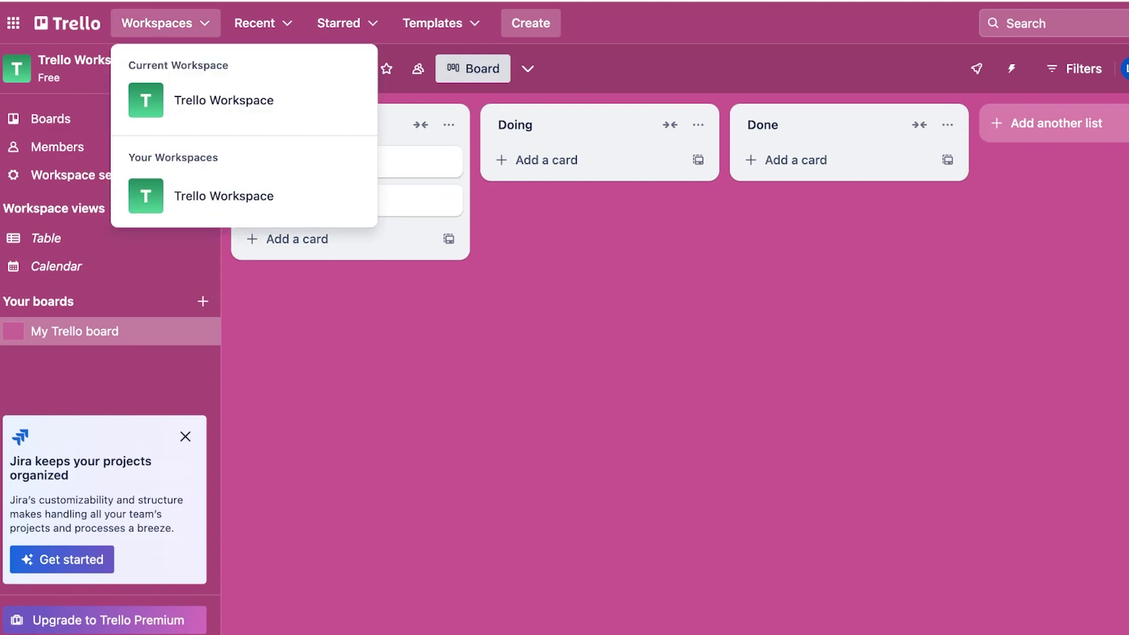
{"action": "key", "text": "Escape"}
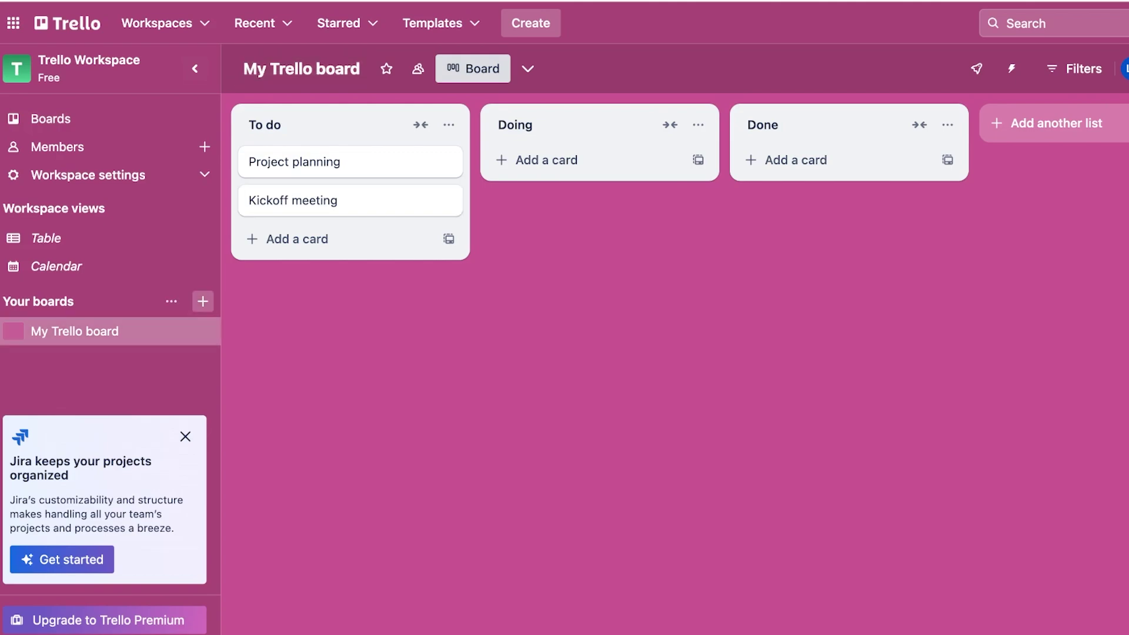
{"action": "left_click", "coordinate": [203, 301]}
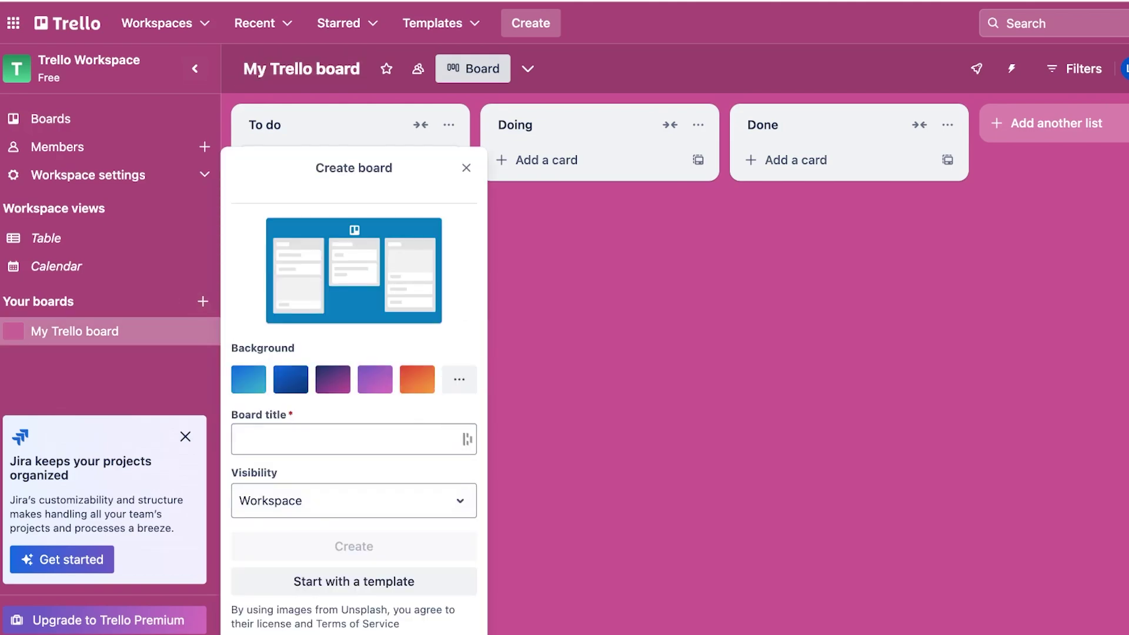
{"action": "left_click", "coordinate": [322, 313]}
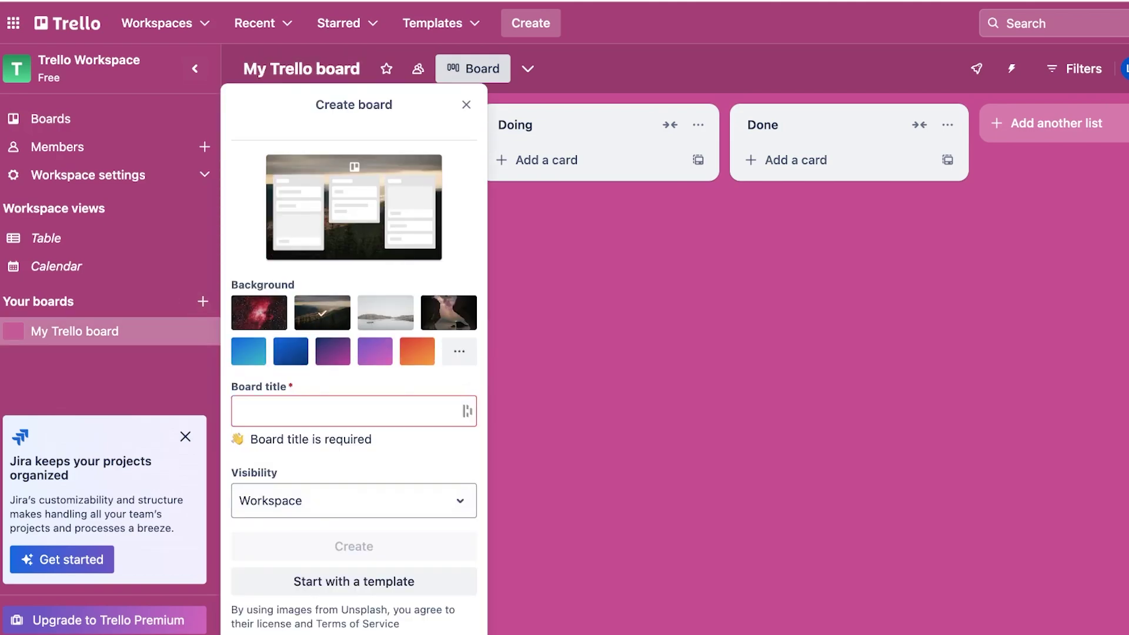
{"action": "left_click", "coordinate": [353, 581]}
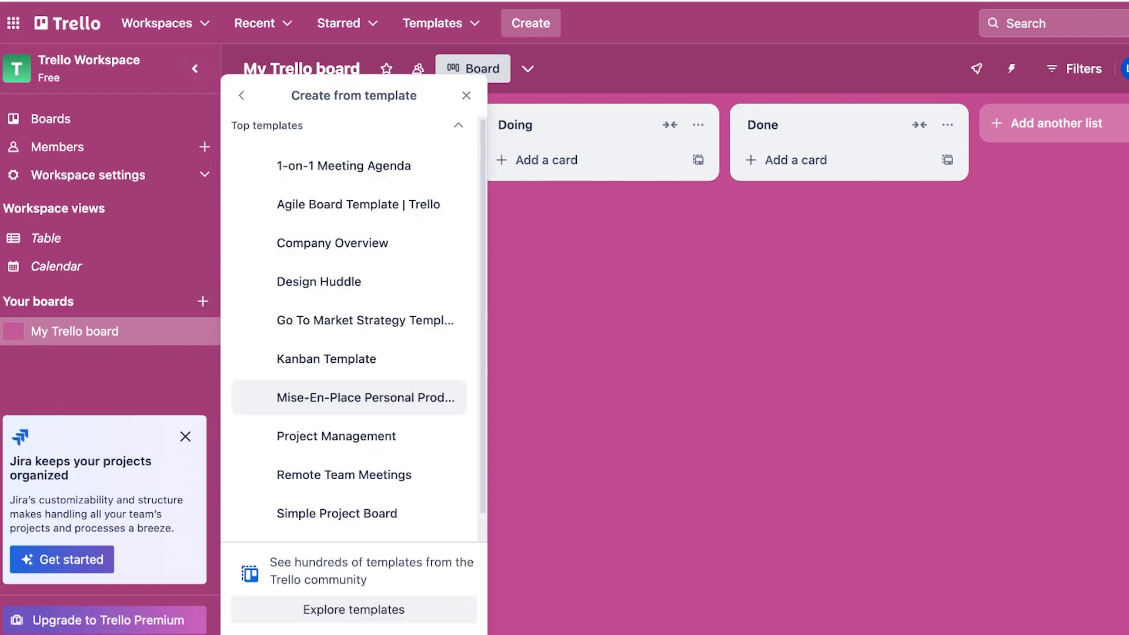
{"action": "left_click", "coordinate": [353, 357]}
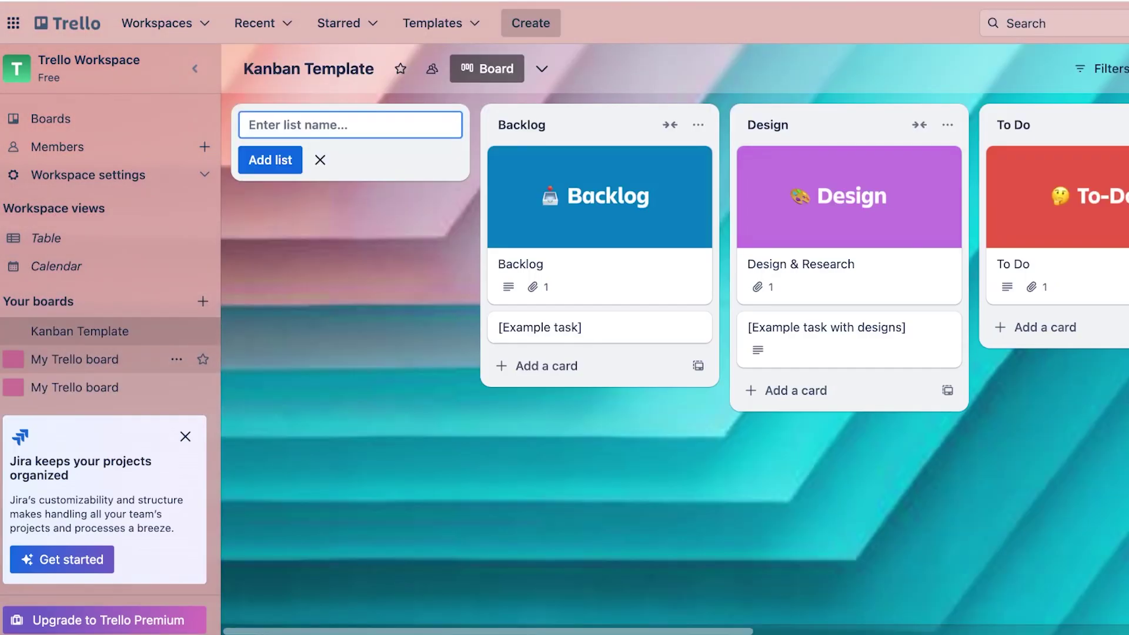
Step: Close the duplicate My Trello board, keeping Kanban Template and the original My Trello board
{"action": "left_click", "coordinate": [74, 359]}
{"action": "left_click", "coordinate": [79, 331]}
{"action": "left_click", "coordinate": [74, 388]}
{"action": "left_click", "coordinate": [79, 331]}
{"action": "left_click", "coordinate": [176, 387]}
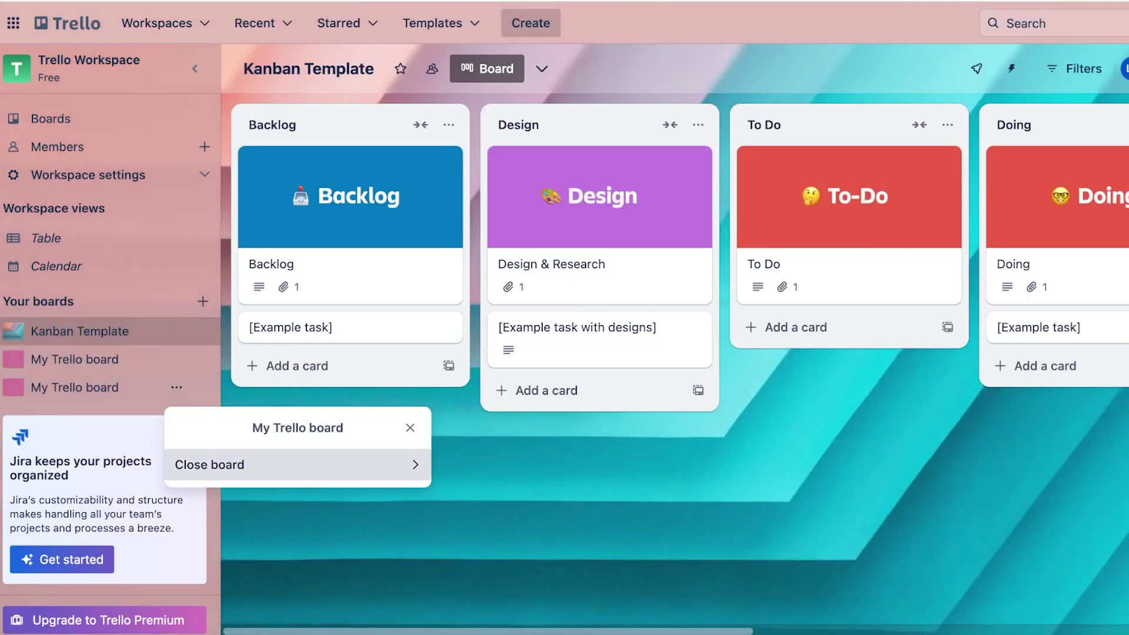
{"action": "left_click", "coordinate": [194, 464]}
{"action": "key", "text": "Return"}
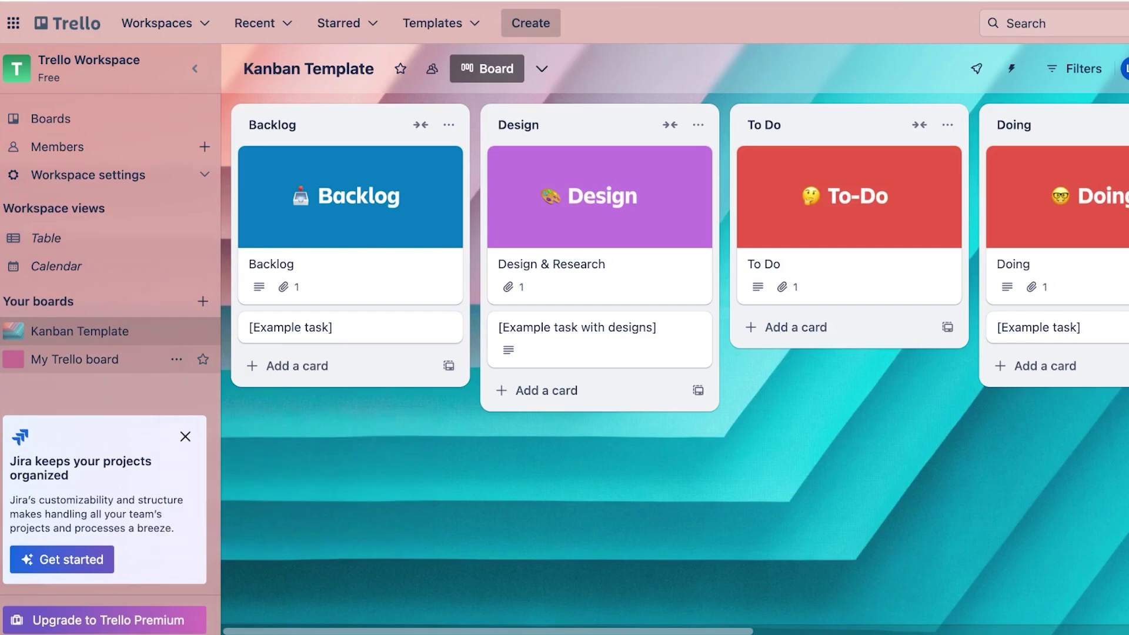
Step: Check the new-board visibility choices, then browse the Recent, Starred and Templates menus
{"action": "left_click", "coordinate": [176, 359]}
{"action": "left_click", "coordinate": [203, 301]}
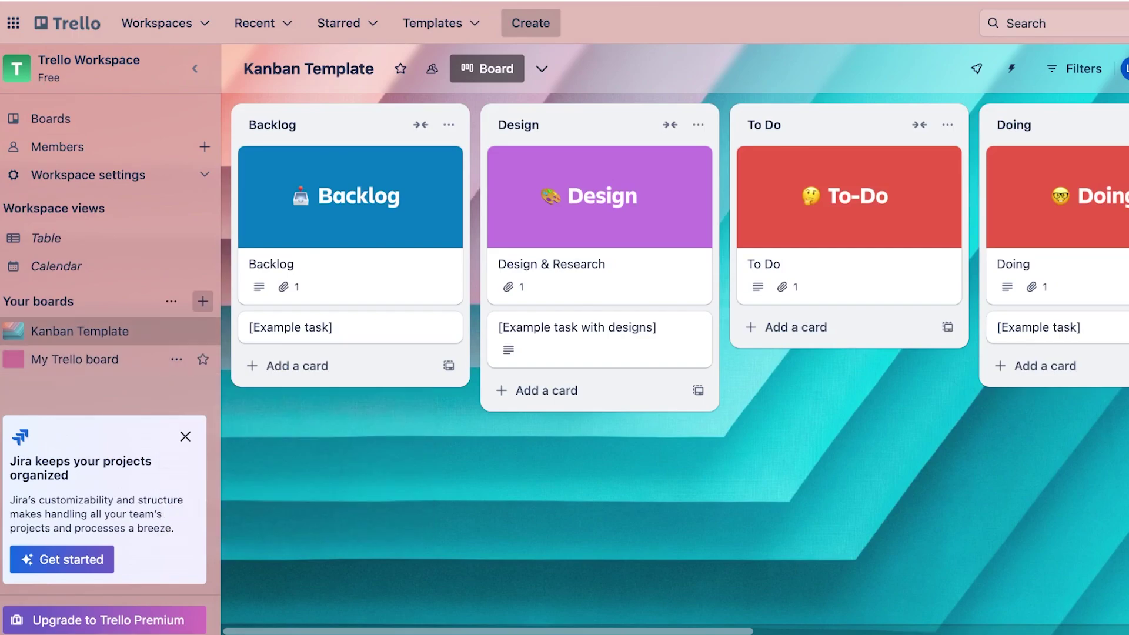
{"action": "scroll", "coordinate": [351, 352], "scroll_direction": "down", "scroll_amount": 1}
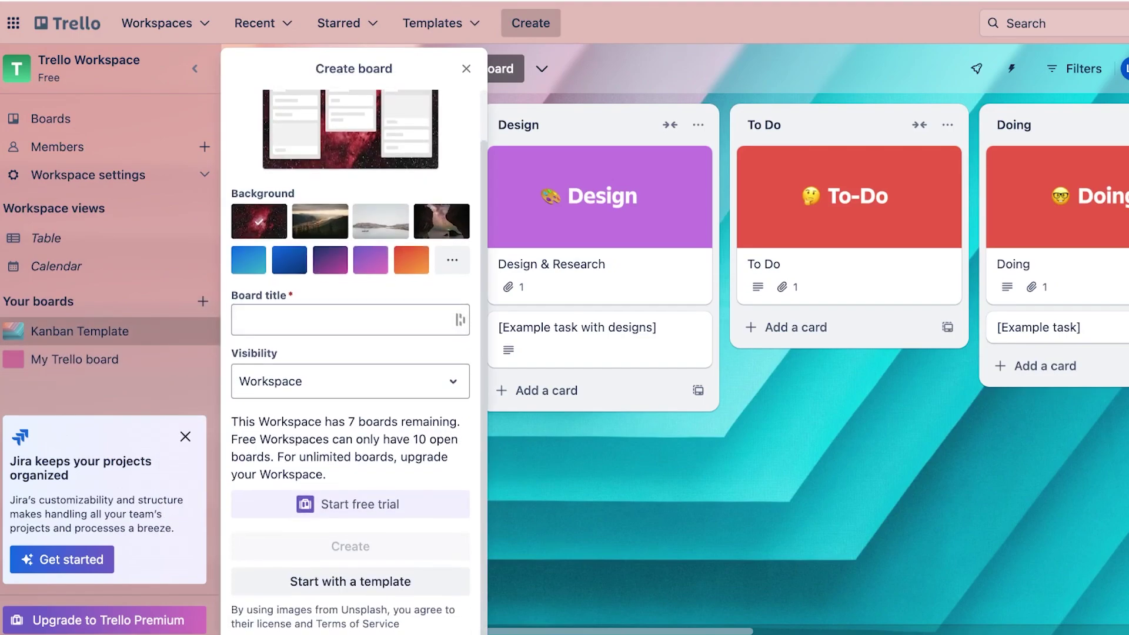
{"action": "left_click", "coordinate": [350, 381]}
{"action": "left_click", "coordinate": [466, 69]}
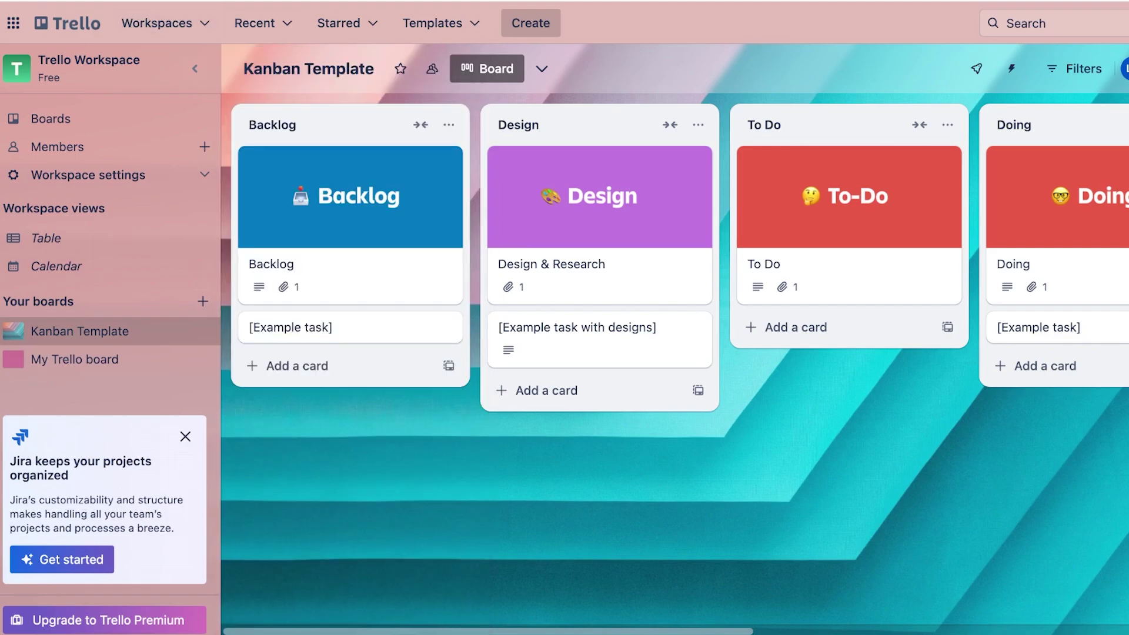
{"action": "left_click", "coordinate": [263, 23]}
{"action": "left_click", "coordinate": [346, 23]}
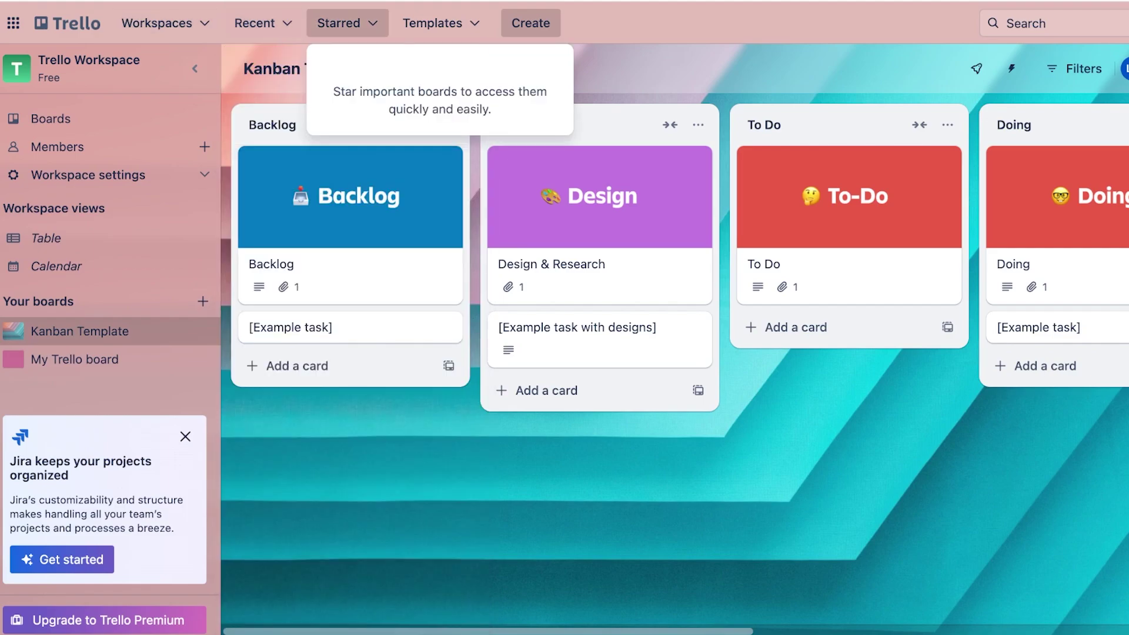
{"action": "left_click", "coordinate": [441, 23]}
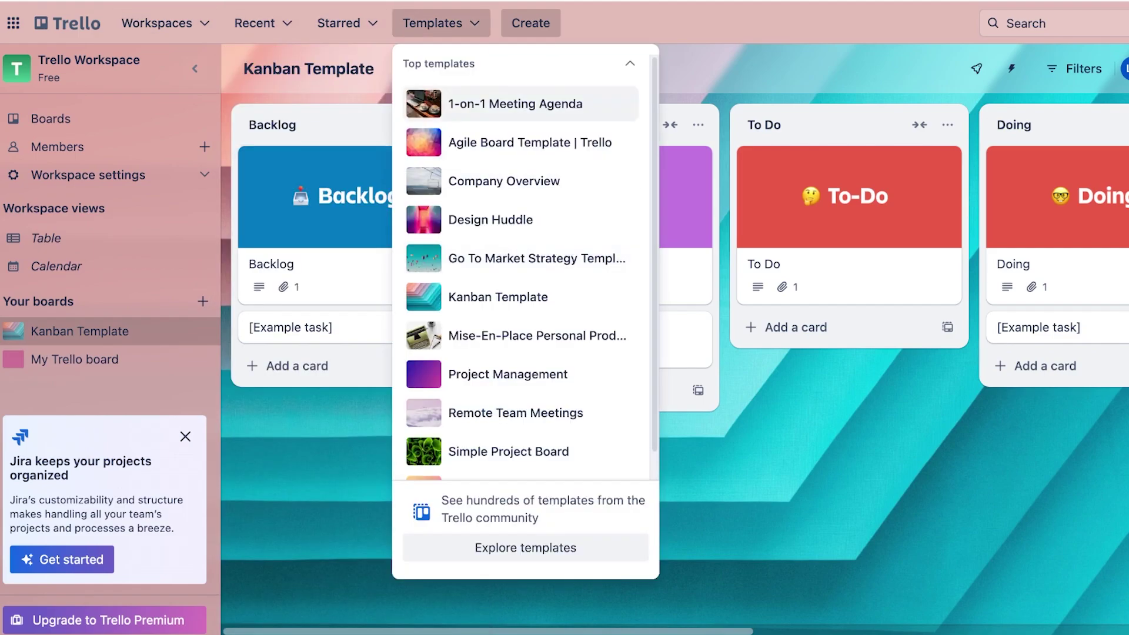
Step: Browse the full templates gallery and preview the Teaching: Weekly Planning template
{"action": "left_click", "coordinate": [525, 547]}
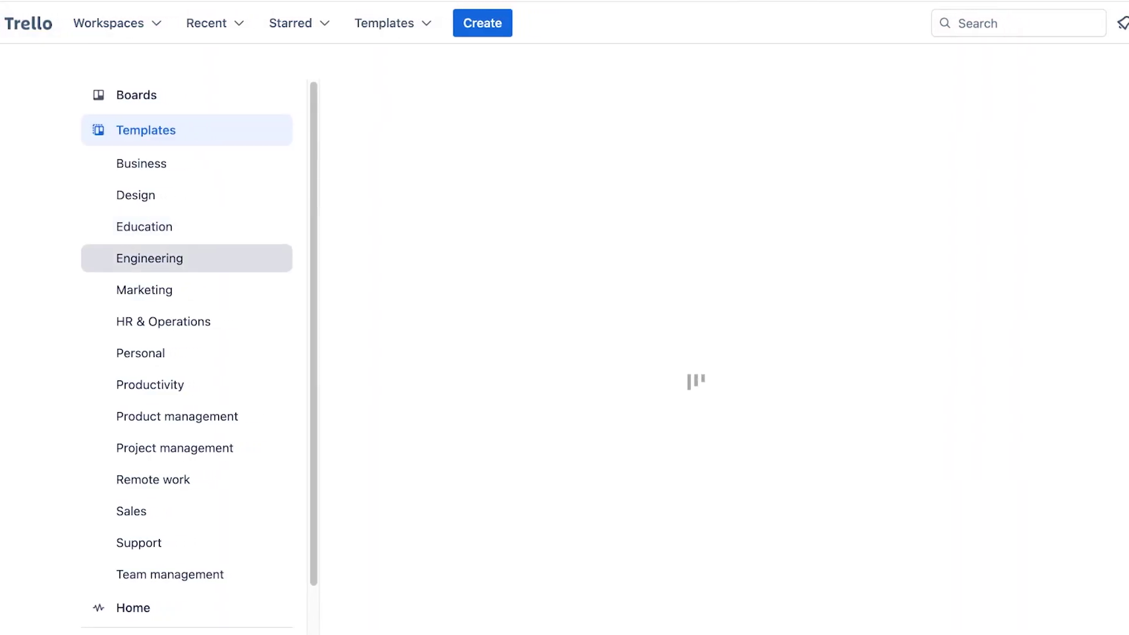
{"action": "scroll", "coordinate": [695, 347], "scroll_direction": "down", "scroll_amount": 4}
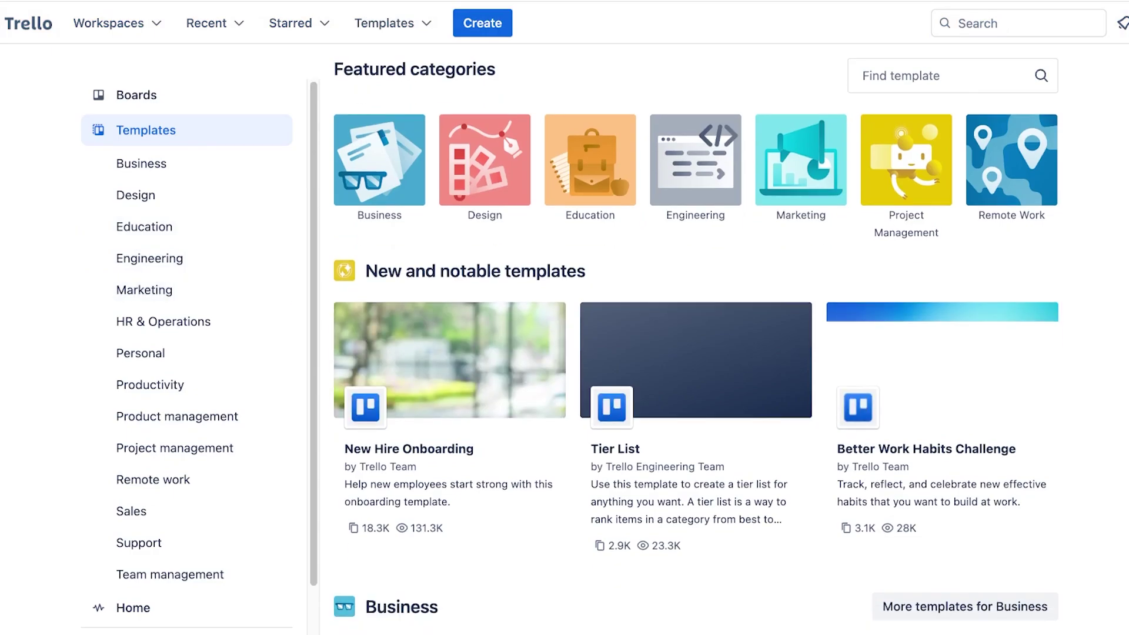
{"action": "scroll", "coordinate": [696, 346], "scroll_direction": "down", "scroll_amount": 15}
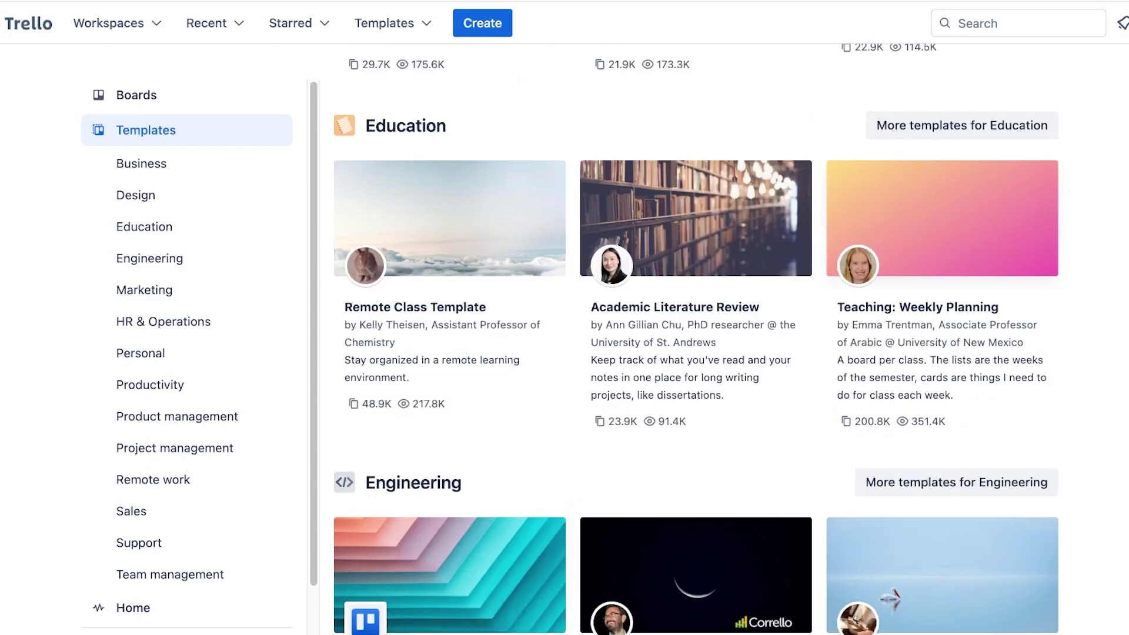
{"action": "left_click", "coordinate": [942, 229]}
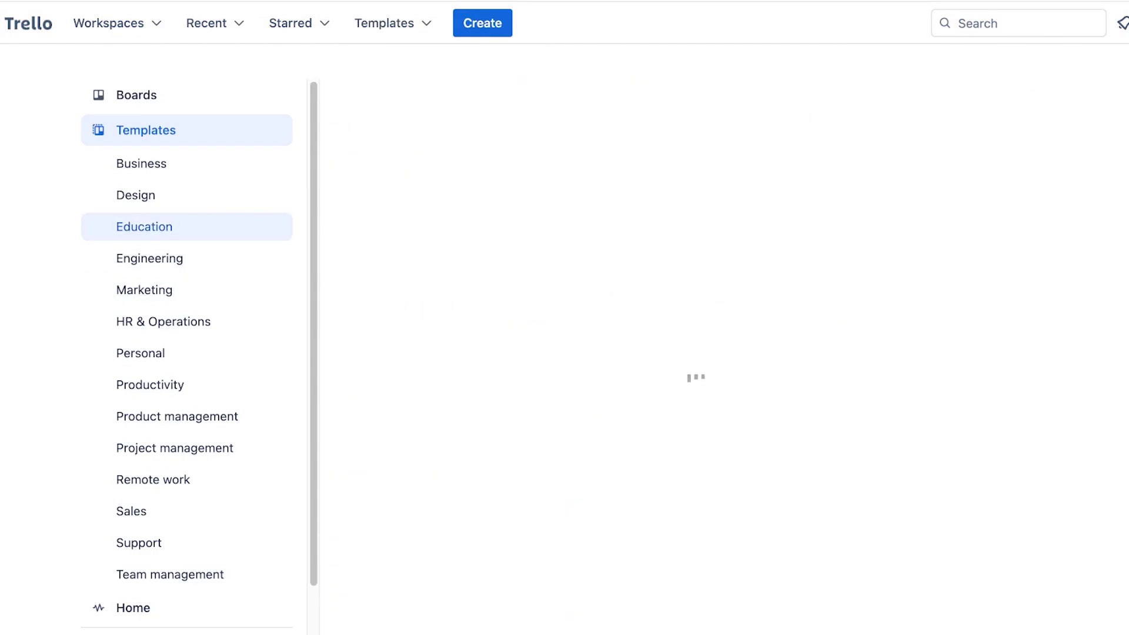
{"action": "scroll", "coordinate": [696, 346], "scroll_direction": "down", "scroll_amount": 8}
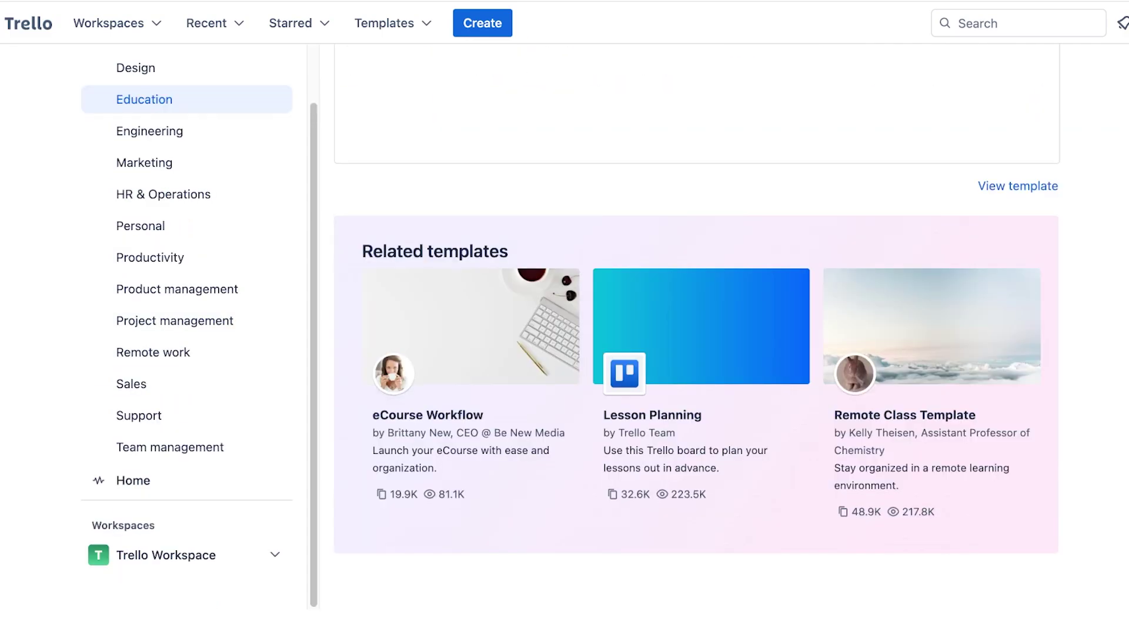
{"action": "scroll", "coordinate": [187, 407], "scroll_direction": "up", "scroll_amount": 10}
{"action": "scroll", "coordinate": [187, 407], "scroll_direction": "down", "scroll_amount": 2}
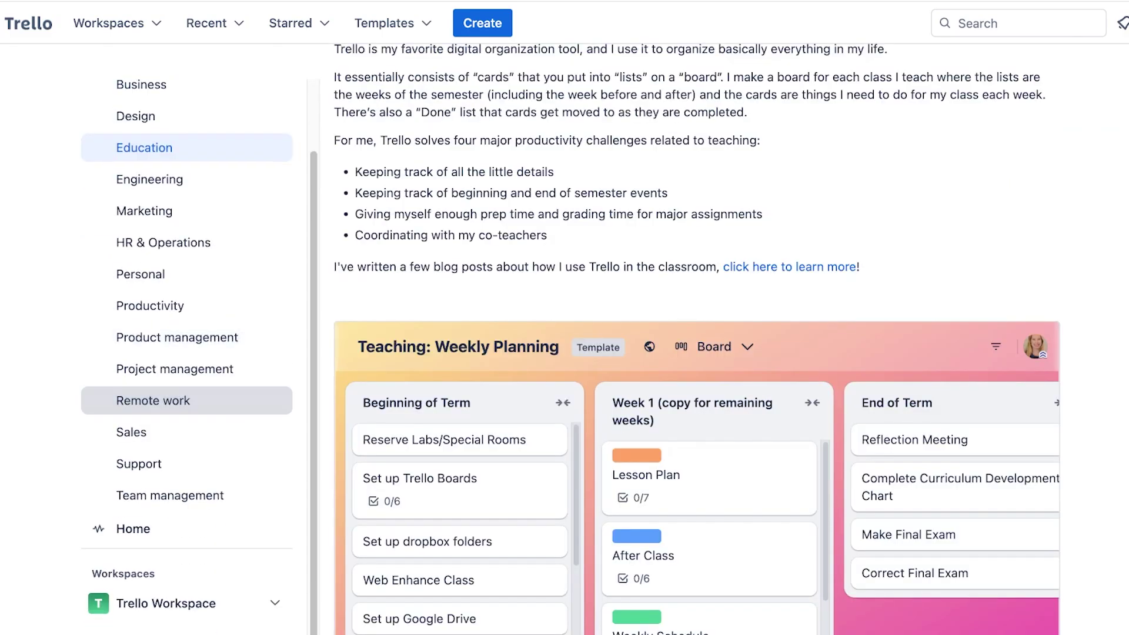
Step: Open the Simple Ticket Triage template from the Support category and scroll through it
{"action": "left_click", "coordinate": [187, 407]}
{"action": "left_click", "coordinate": [139, 539]}
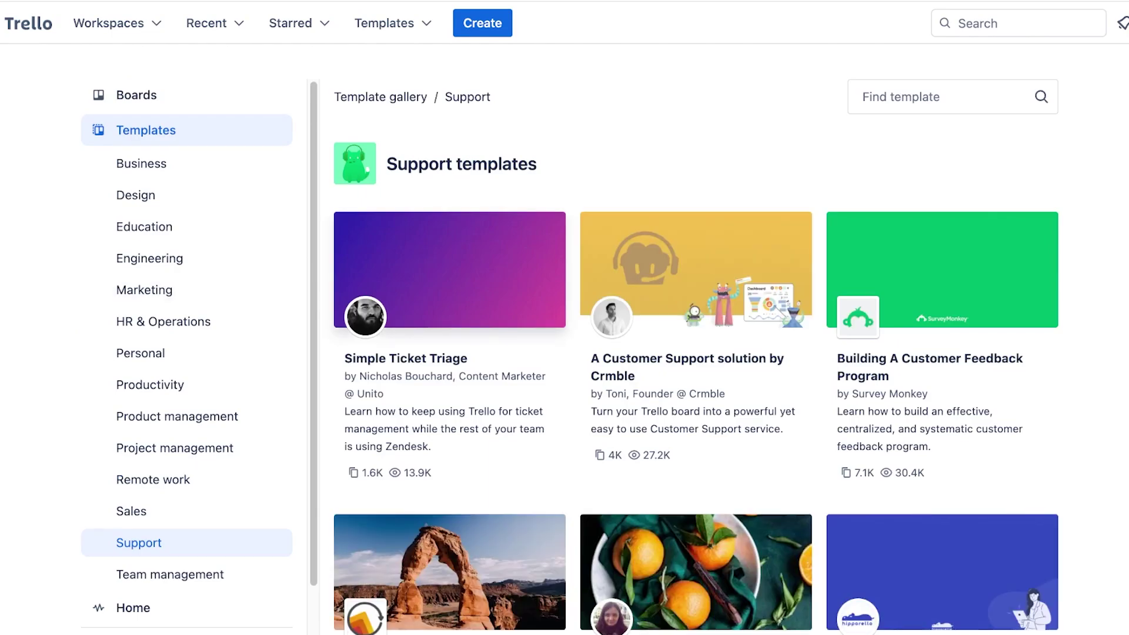
{"action": "scroll", "coordinate": [450, 270], "scroll_direction": "down", "scroll_amount": 1}
{"action": "left_click", "coordinate": [450, 270]}
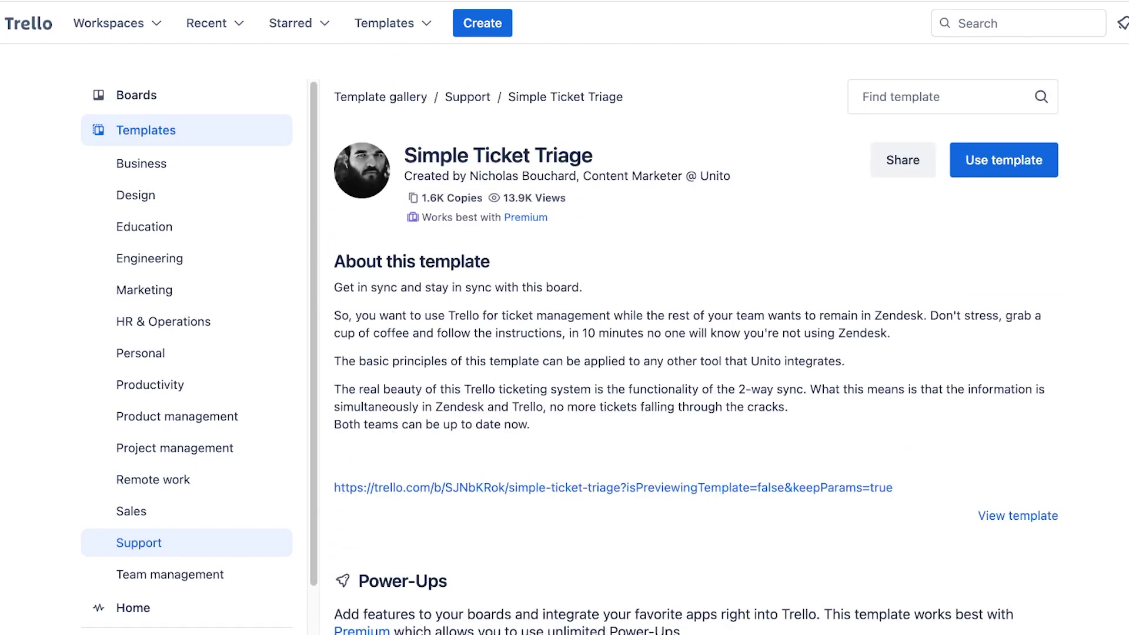
{"action": "scroll", "coordinate": [696, 339], "scroll_direction": "down", "scroll_amount": 7}
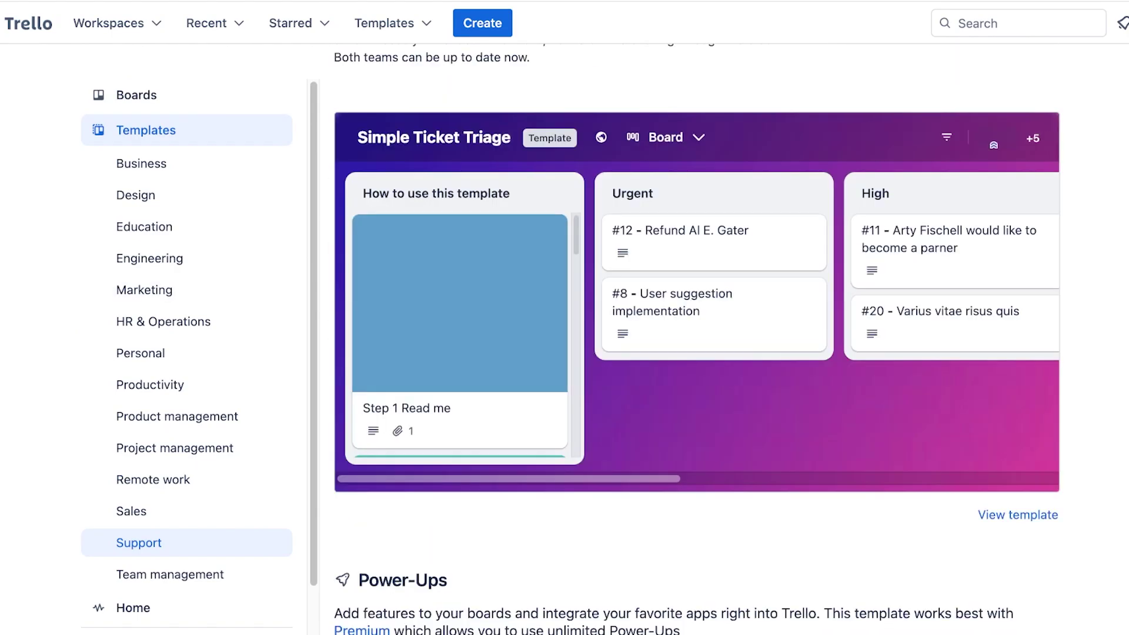
{"action": "scroll", "coordinate": [696, 339], "scroll_direction": "down", "scroll_amount": 8}
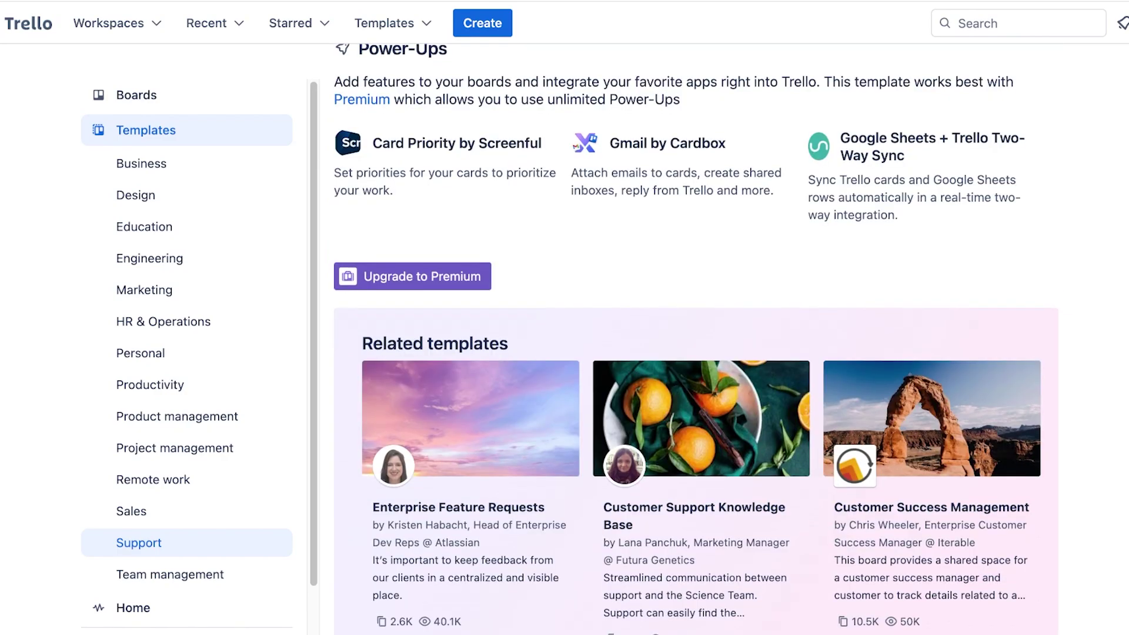
{"action": "scroll", "coordinate": [696, 339], "scroll_direction": "up", "scroll_amount": 1}
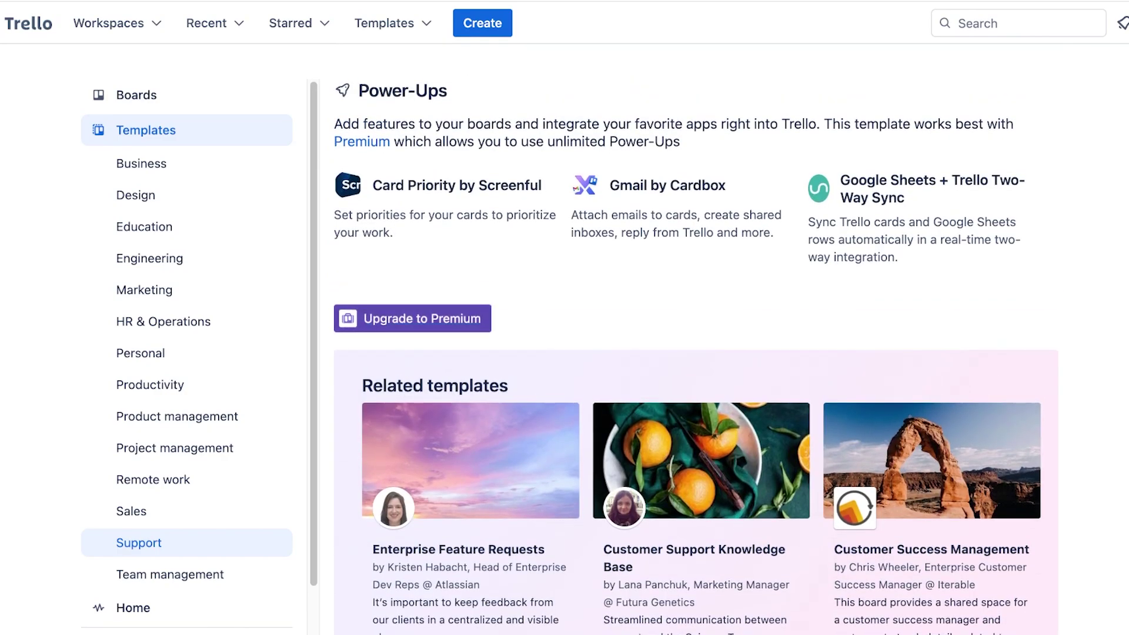
{"action": "scroll", "coordinate": [697, 339], "scroll_direction": "up", "scroll_amount": 15}
Step: Create a Simple Ticket Triage board from the template, keeping its cards
{"action": "left_click", "coordinate": [1003, 132]}
{"action": "left_click", "coordinate": [987, 462]}
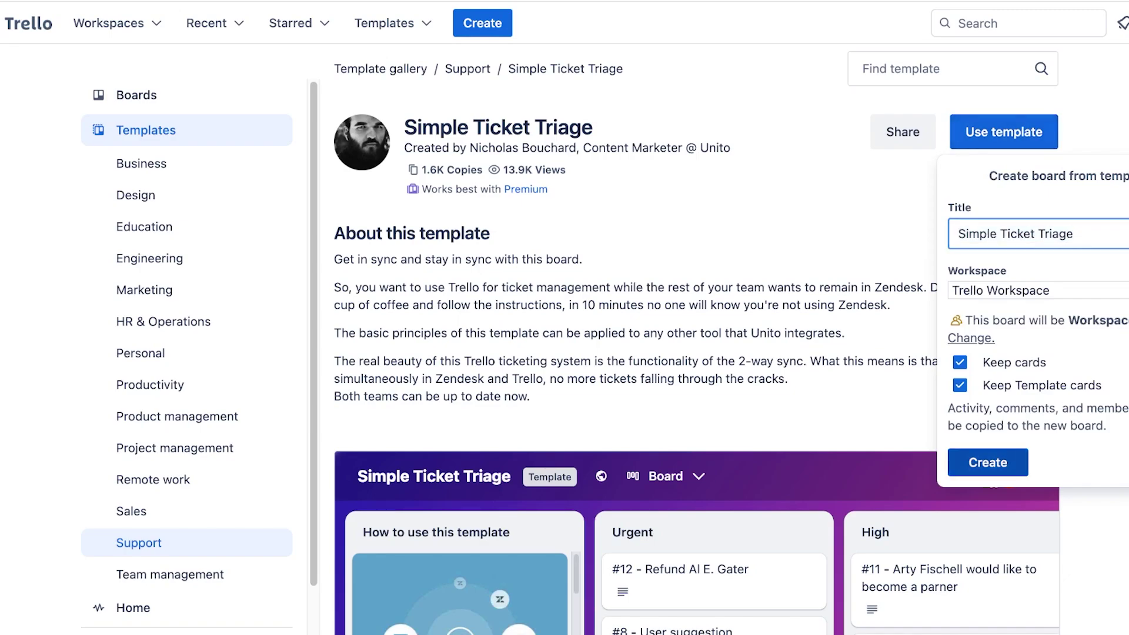
{"action": "left_click", "coordinate": [988, 462]}
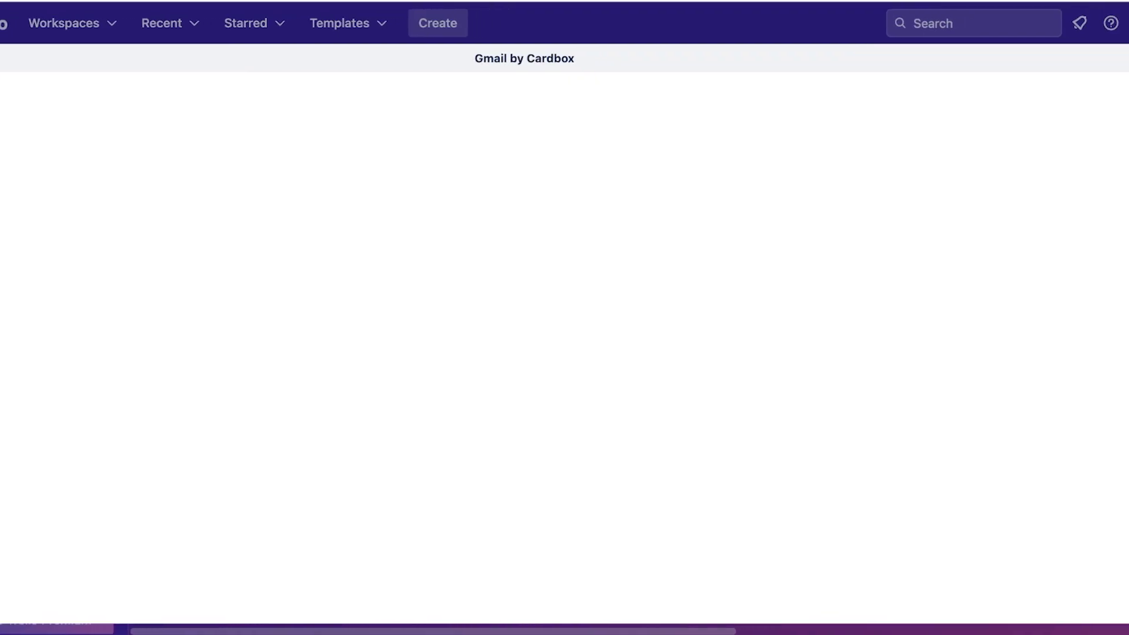
Step: Dismiss the Gmail by Cardbox welcome and review the Card Priority and other enabled Power-Ups
{"action": "left_click", "coordinate": [1124, 60]}
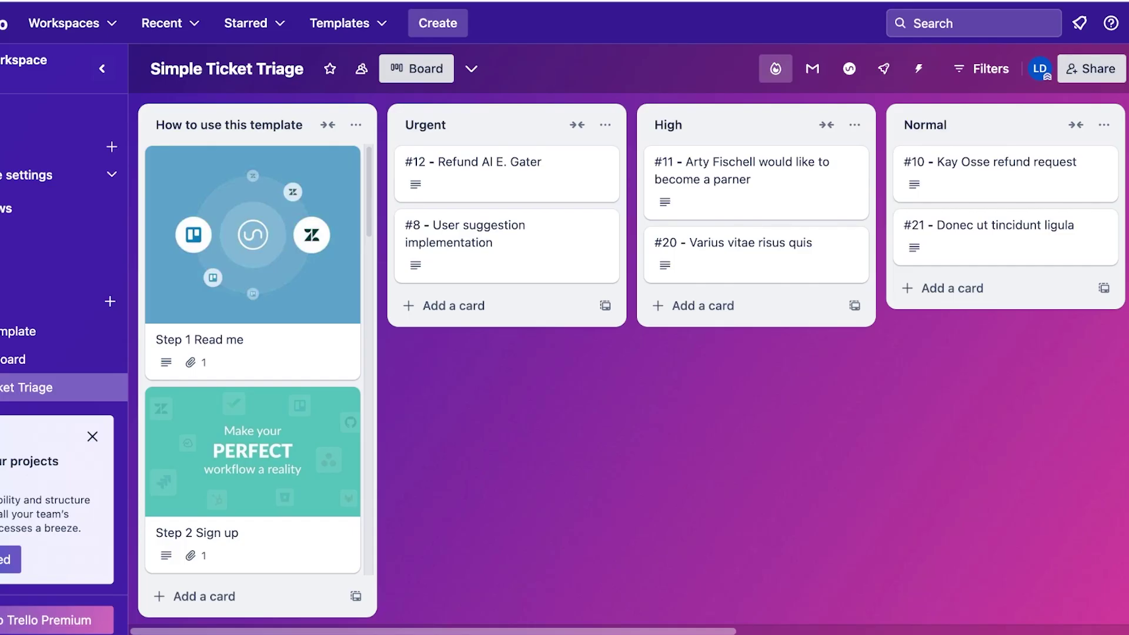
{"action": "left_click", "coordinate": [775, 69]}
{"action": "left_click", "coordinate": [1004, 110]}
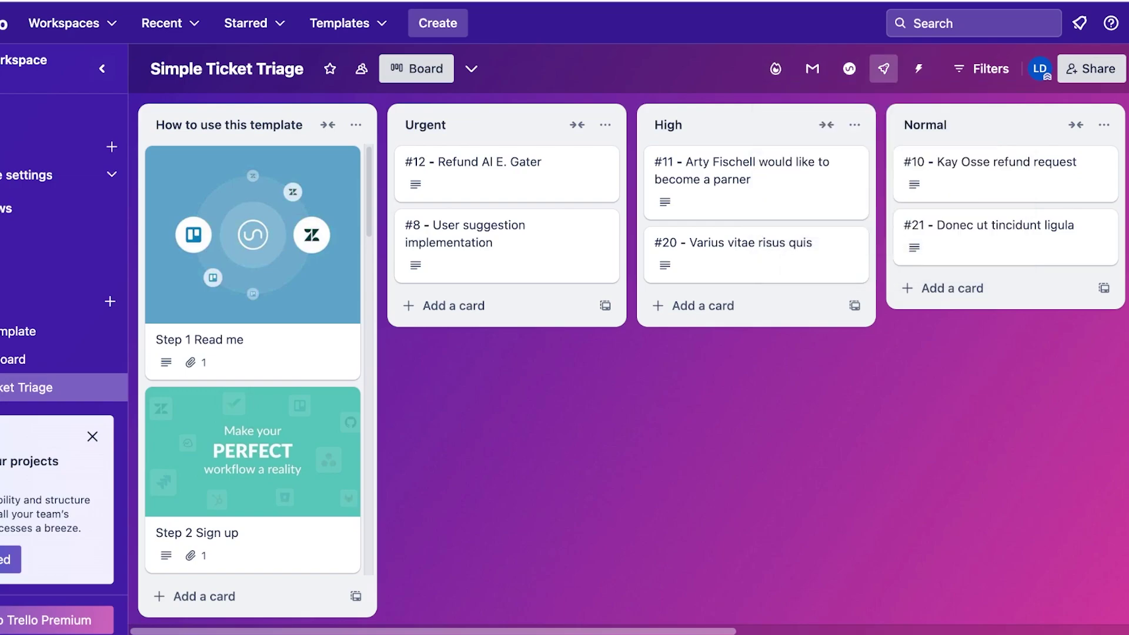
{"action": "left_click", "coordinate": [883, 68]}
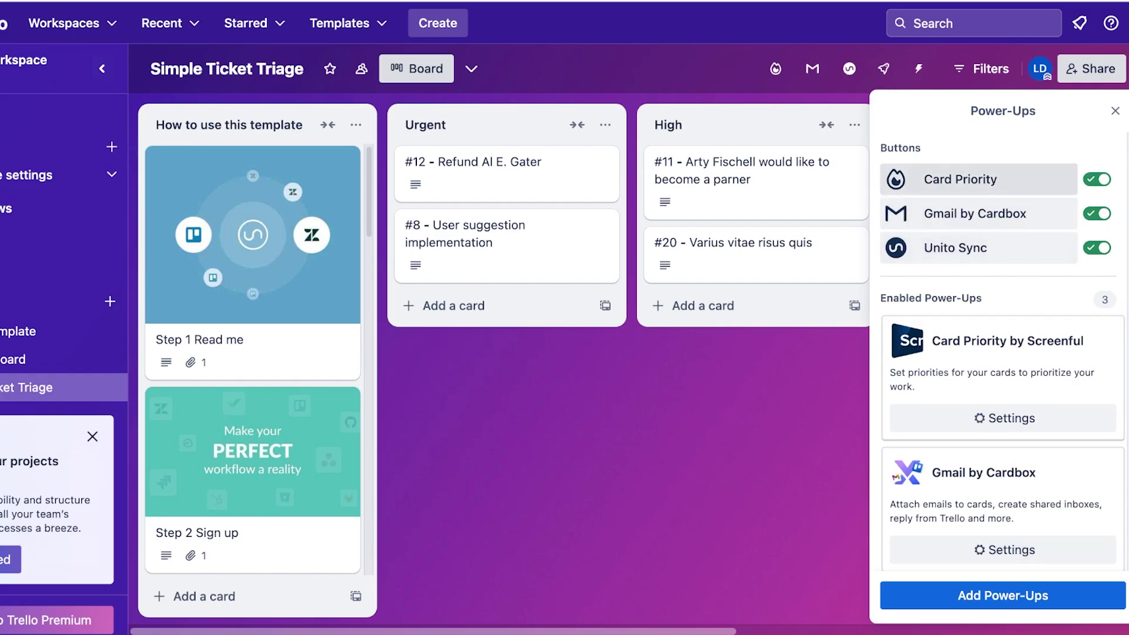
Step: From Automation > Rules, start a new rule for Simple Ticket Triage and list its triggers
{"action": "left_click", "coordinate": [918, 68]}
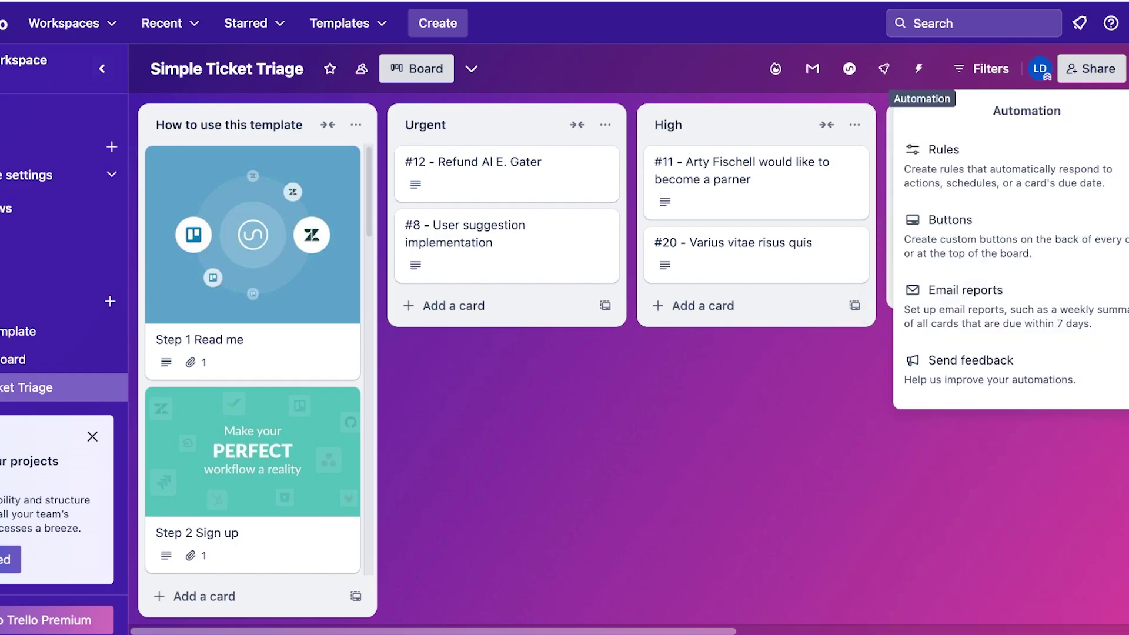
{"action": "left_click", "coordinate": [970, 166]}
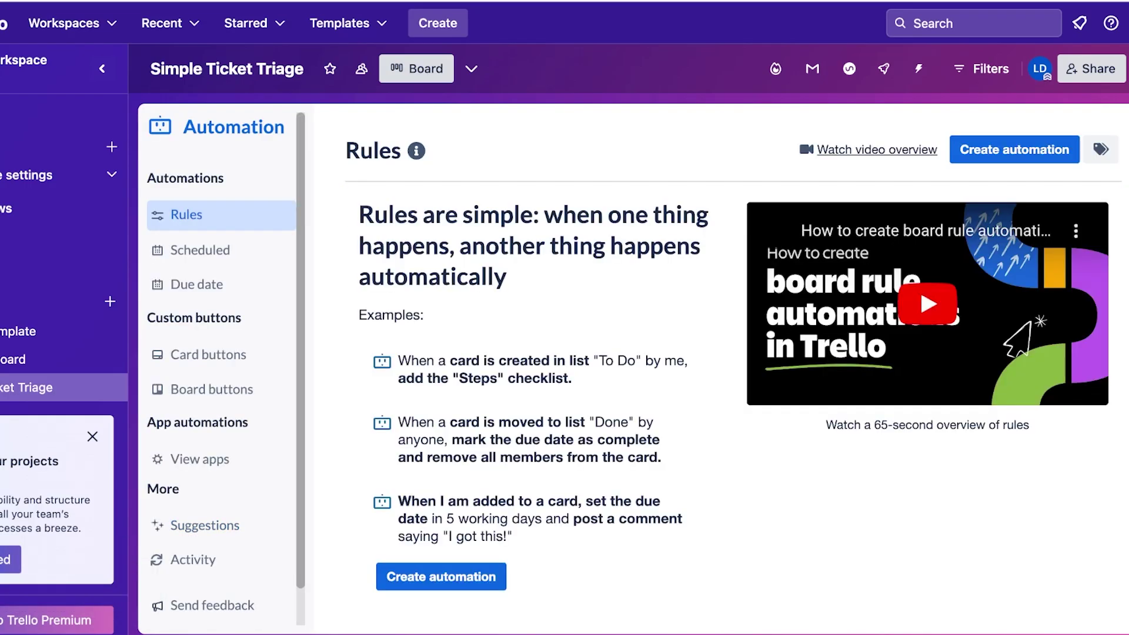
{"action": "left_click", "coordinate": [441, 576]}
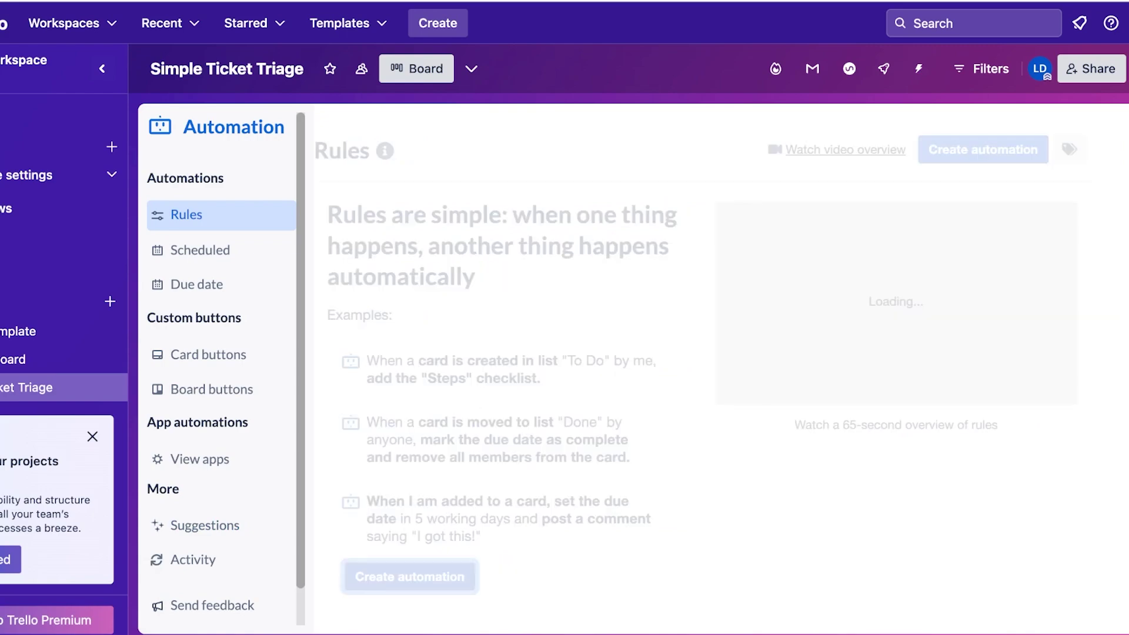
{"action": "left_click", "coordinate": [700, 363]}
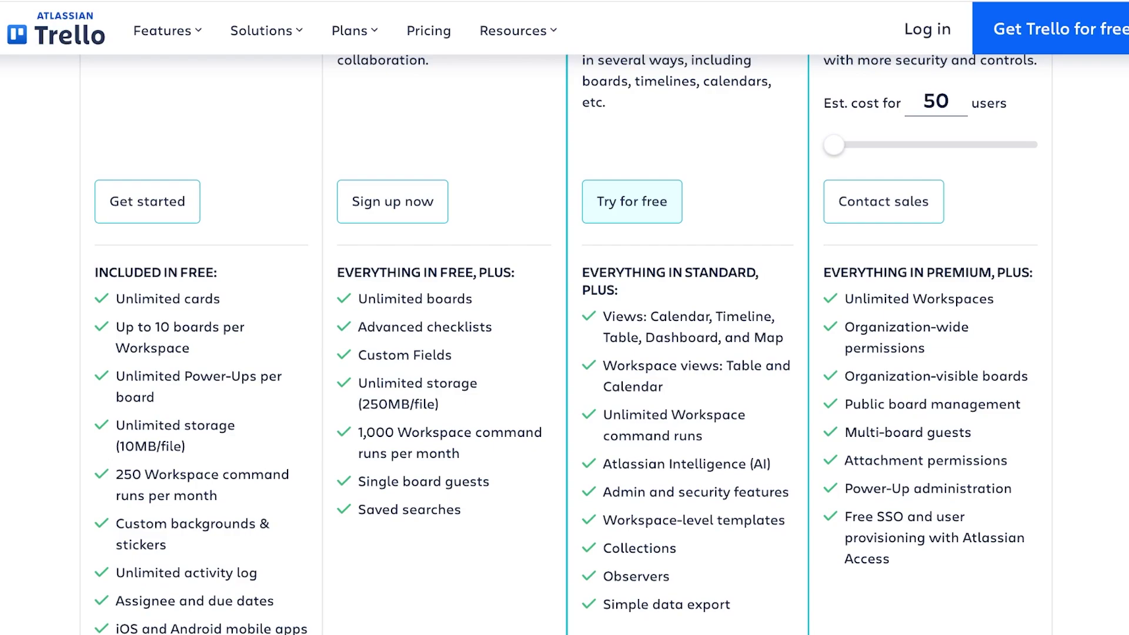
Step: Highlight the Free plan's 10MB/file storage and 250 Workspace command runs per month lines
{"action": "scroll", "coordinate": [632, 414], "scroll_direction": "up", "scroll_amount": 4}
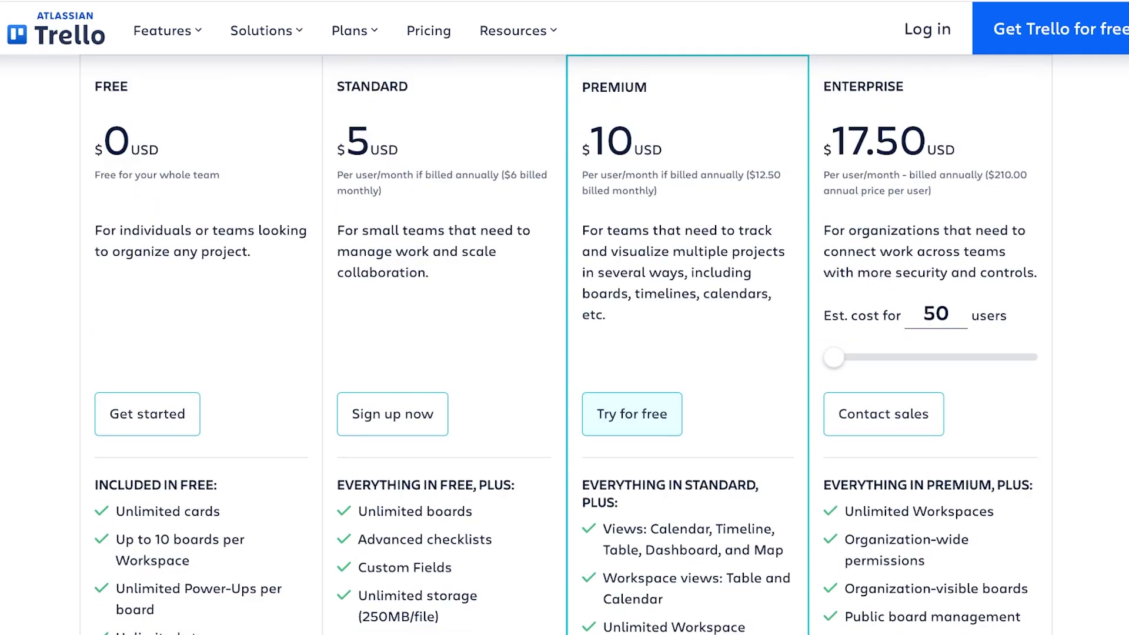
{"action": "scroll", "coordinate": [564, 344], "scroll_direction": "down", "scroll_amount": 1}
{"action": "scroll", "coordinate": [564, 345], "scroll_direction": "up", "scroll_amount": 2}
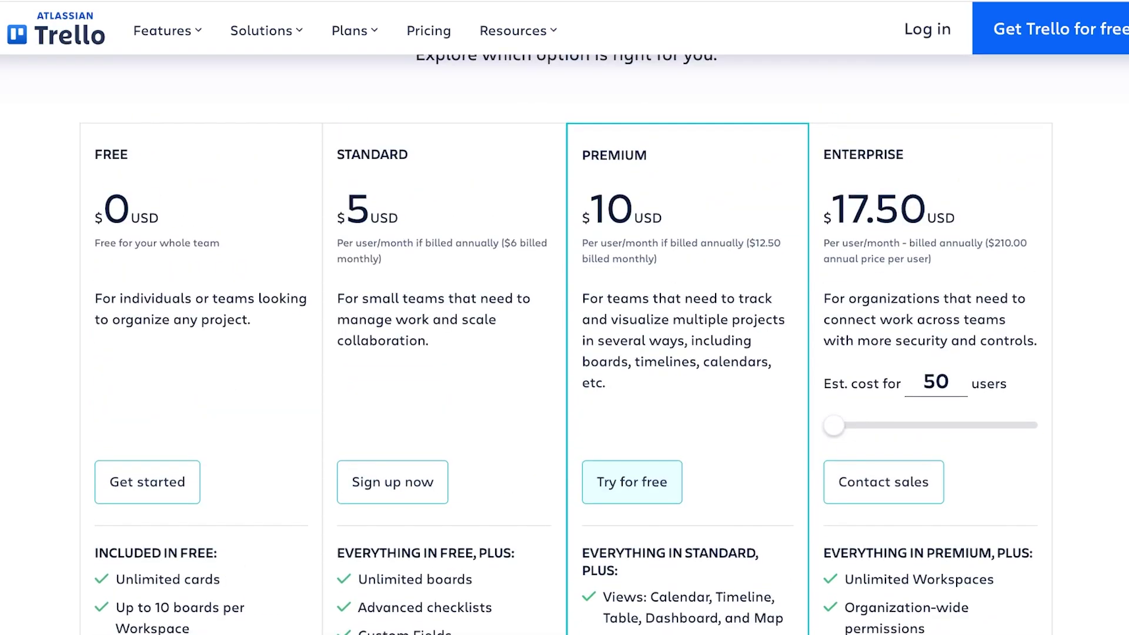
{"action": "scroll", "coordinate": [566, 344], "scroll_direction": "down", "scroll_amount": 1}
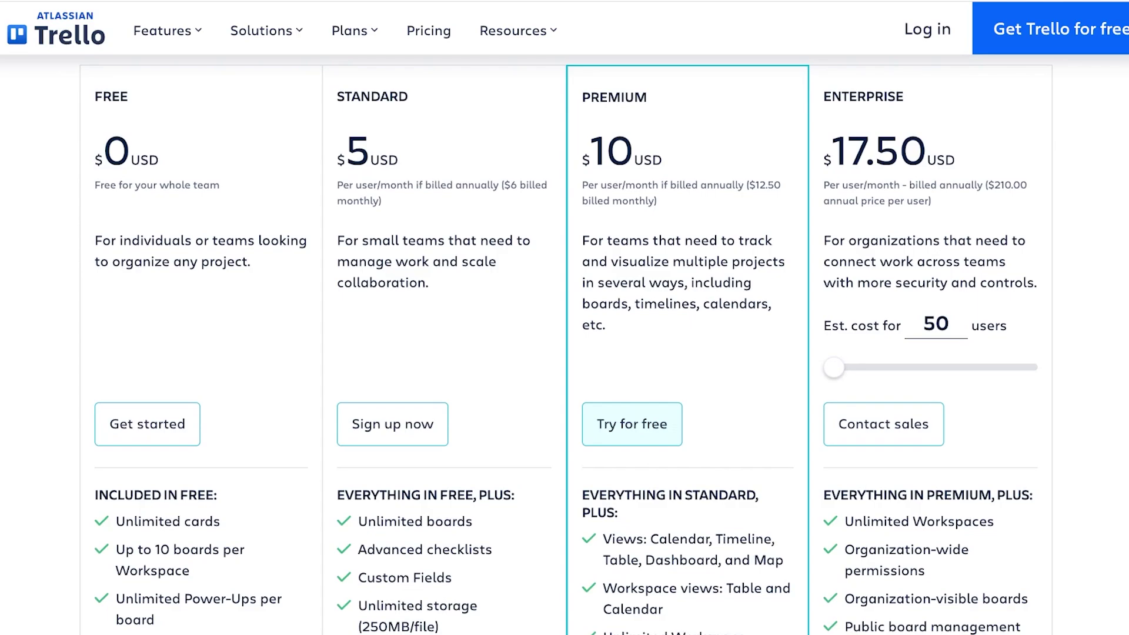
{"action": "scroll", "coordinate": [566, 344], "scroll_direction": "down", "scroll_amount": 1}
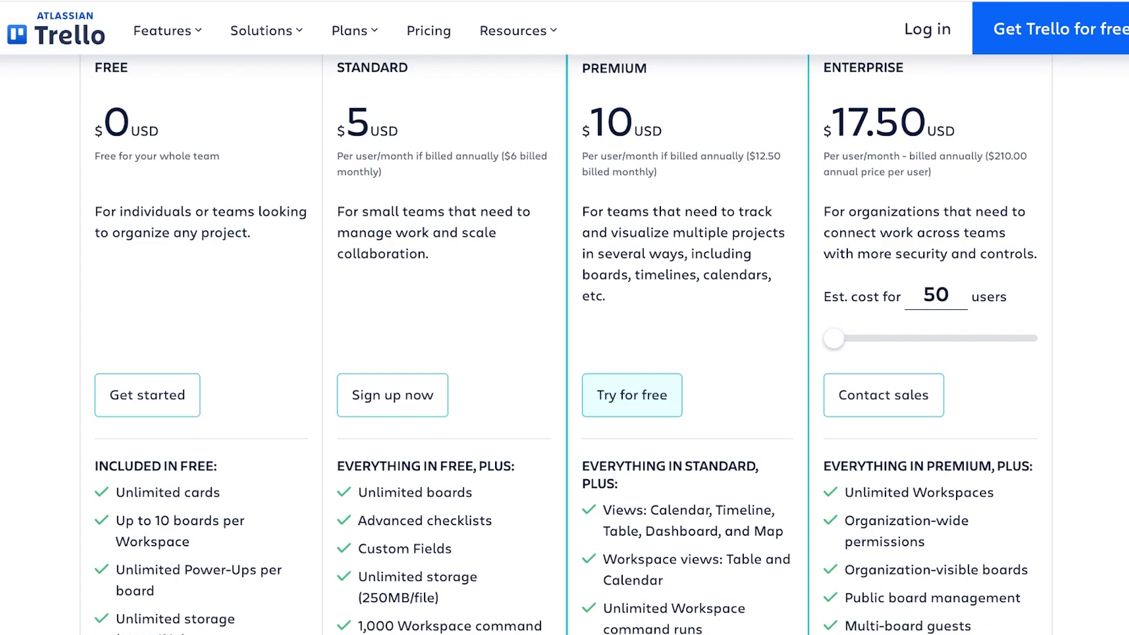
{"action": "scroll", "coordinate": [566, 348], "scroll_direction": "down", "scroll_amount": 3}
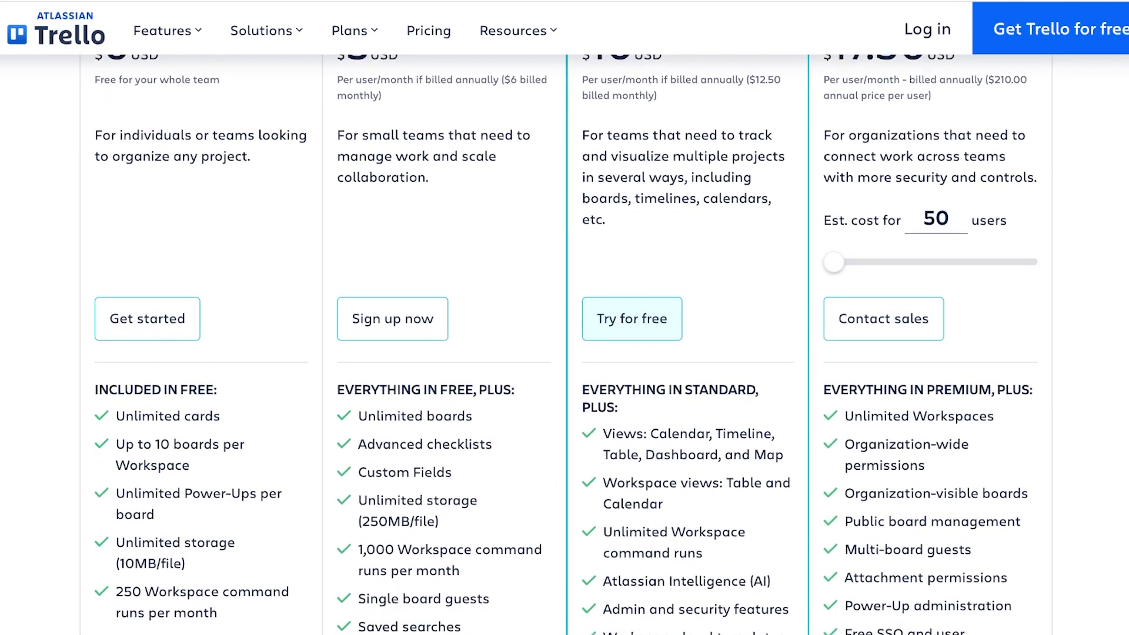
{"action": "left_click_drag", "start_coordinate": [115, 564], "coordinate": [181, 563]}
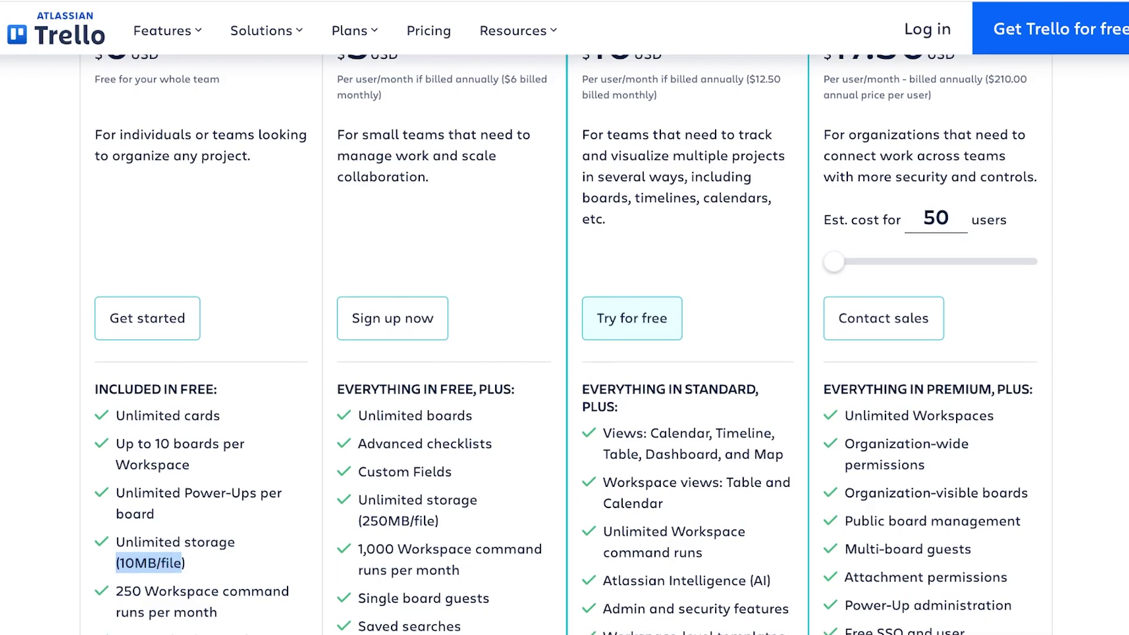
{"action": "scroll", "coordinate": [564, 344], "scroll_direction": "down", "scroll_amount": 5}
{"action": "left_click_drag", "start_coordinate": [116, 425], "coordinate": [217, 446]}
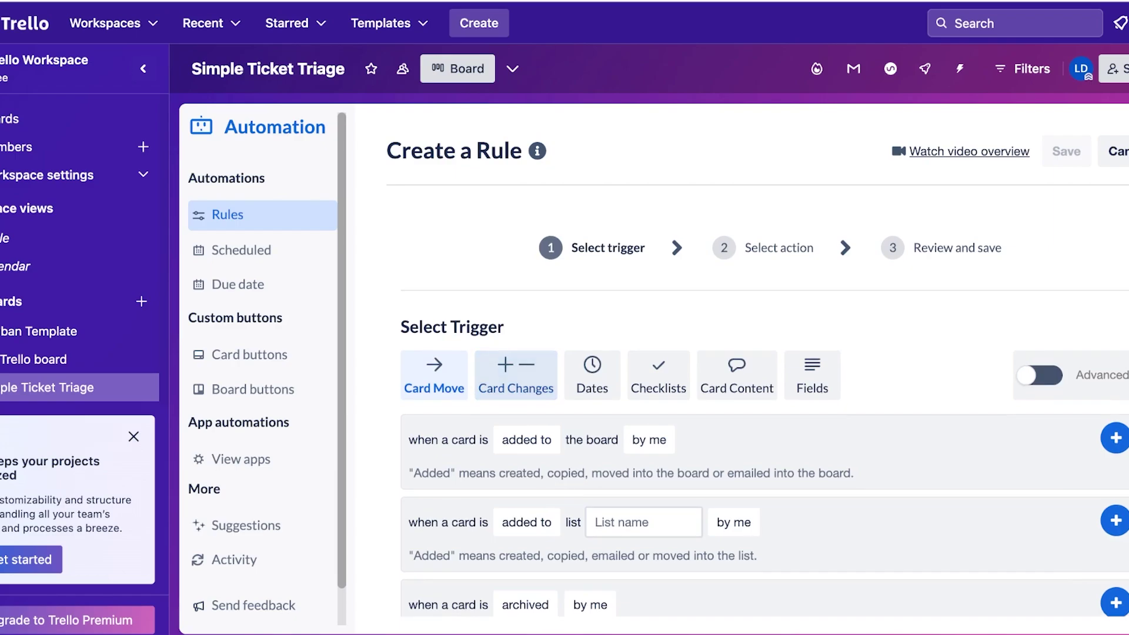
{"action": "scroll", "coordinate": [764, 376], "scroll_direction": "down", "scroll_amount": 3}
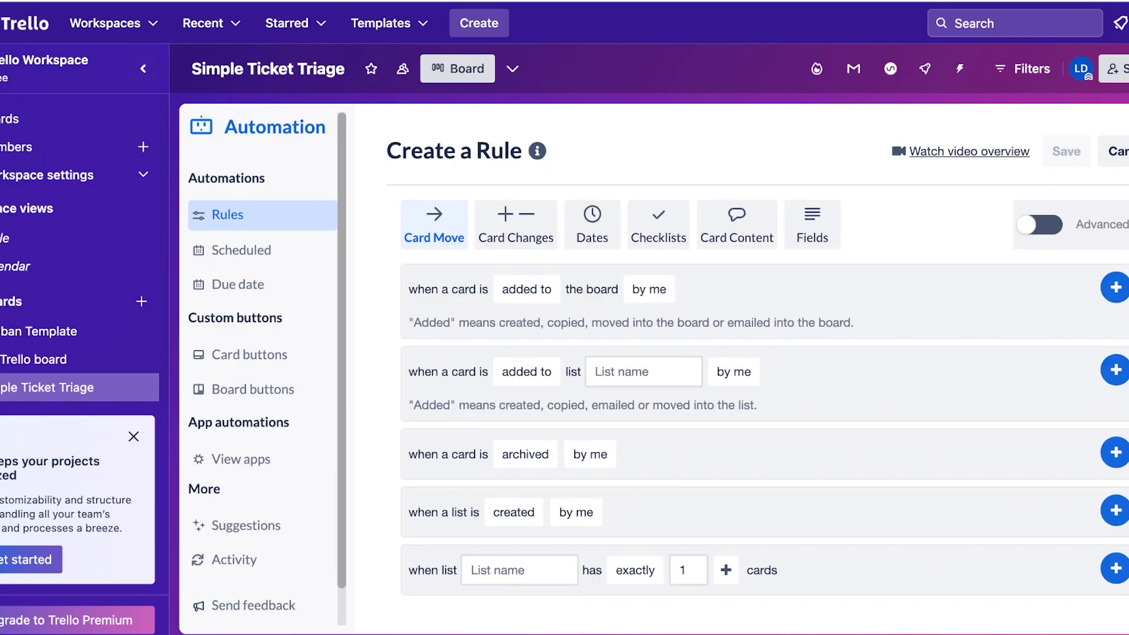
{"action": "left_click", "coordinate": [526, 371]}
{"action": "left_click", "coordinate": [526, 372]}
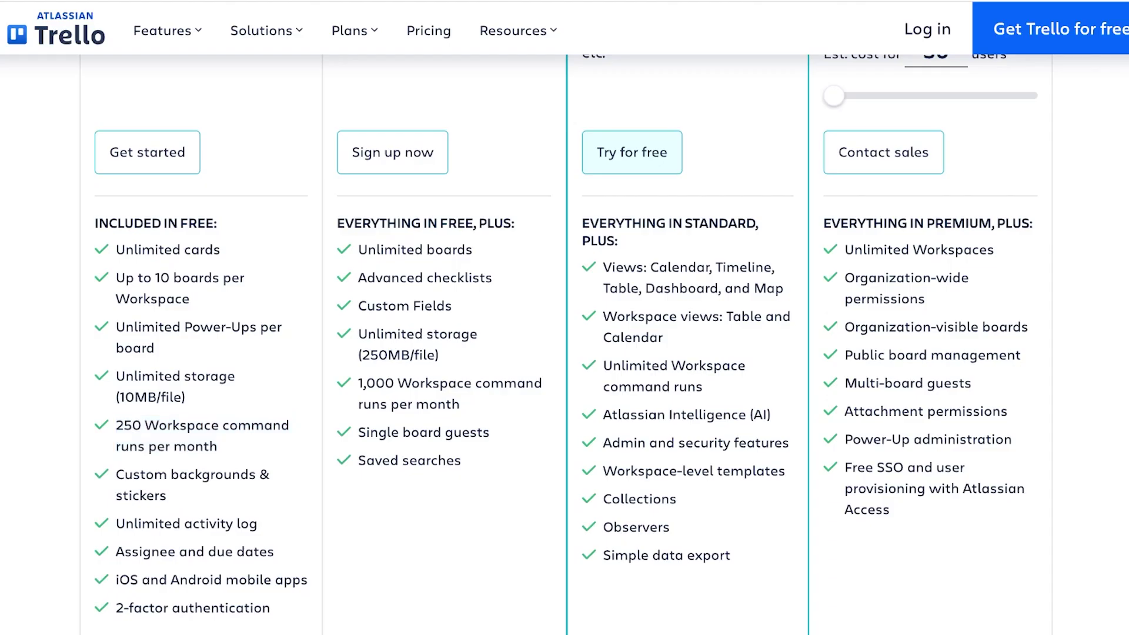
Step: Scroll up and down the pricing page to review the plans once more
{"action": "scroll", "coordinate": [565, 344], "scroll_direction": "down", "scroll_amount": 1}
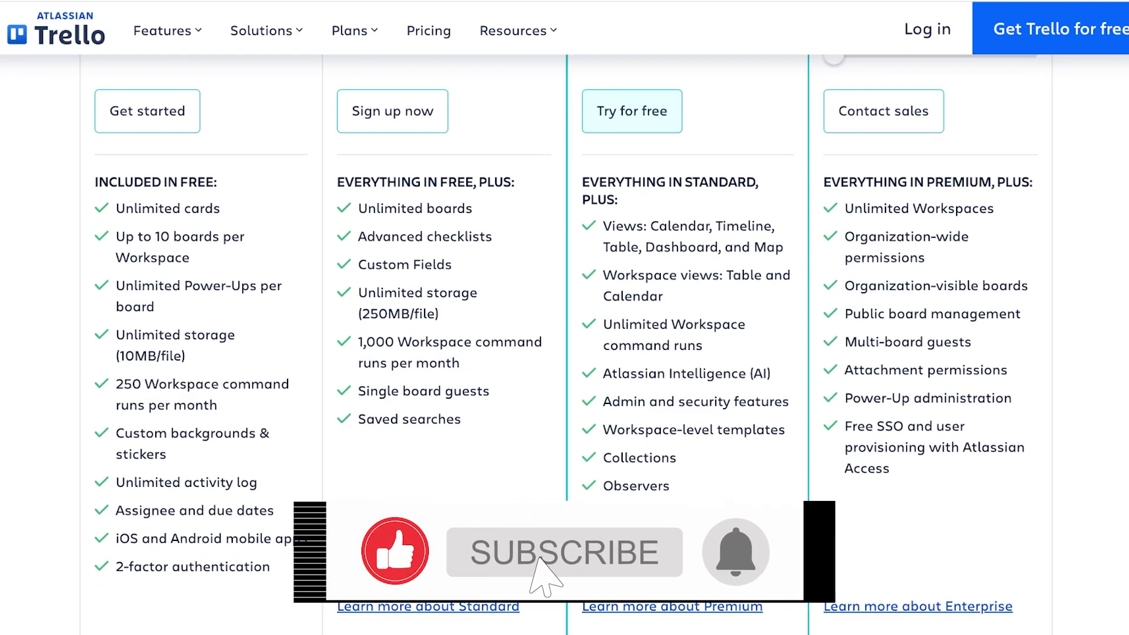
{"action": "scroll", "coordinate": [565, 343], "scroll_direction": "up", "scroll_amount": 6}
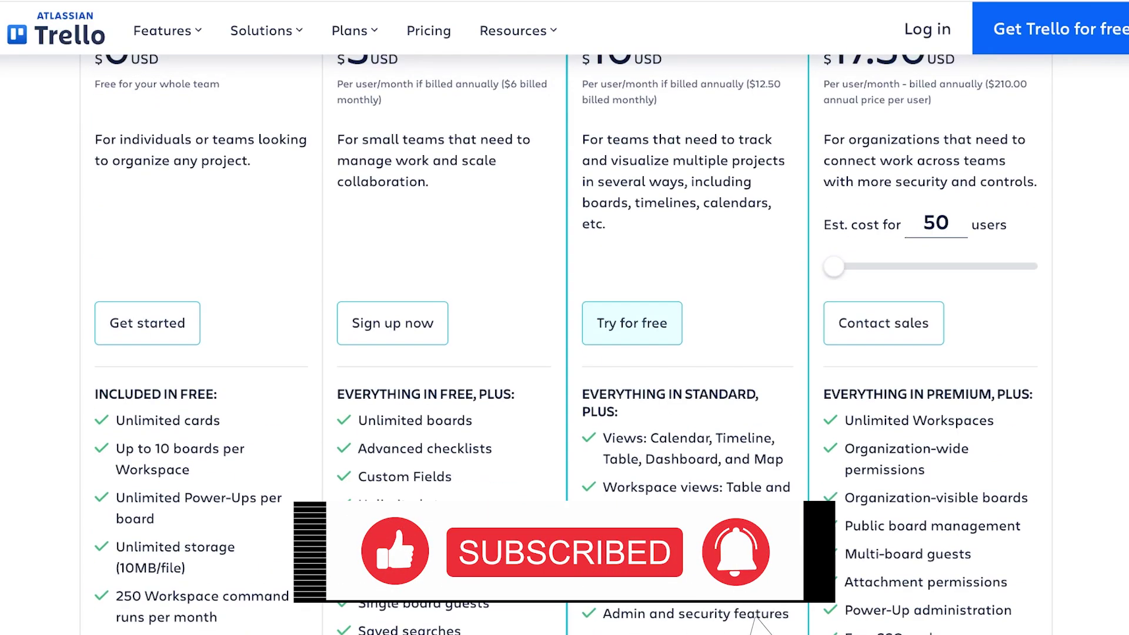
{"action": "scroll", "coordinate": [564, 344], "scroll_direction": "down", "scroll_amount": 5}
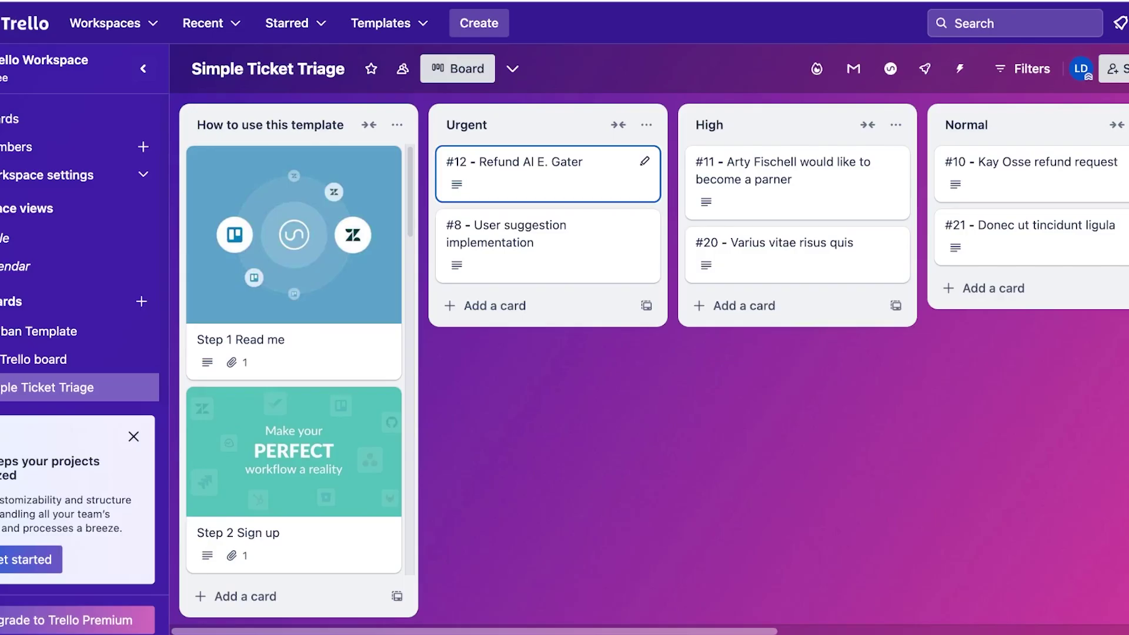
Step: Add an empty checklist to the Urgent refund card #12, then close the card
{"action": "left_click", "coordinate": [511, 171]}
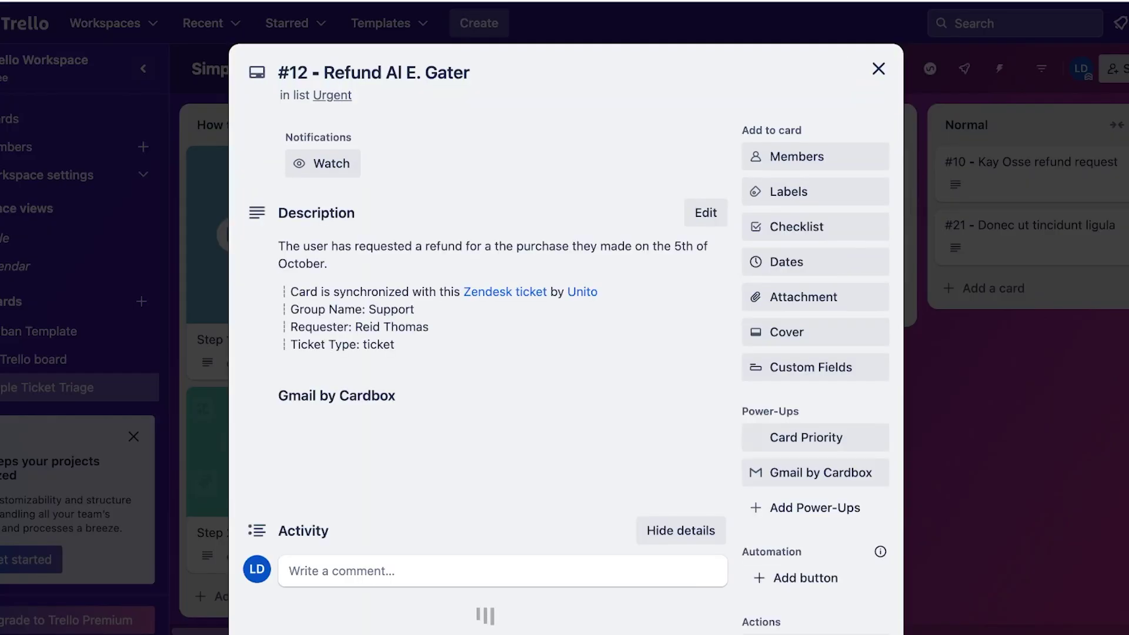
{"action": "scroll", "coordinate": [565, 318], "scroll_direction": "down", "scroll_amount": 5}
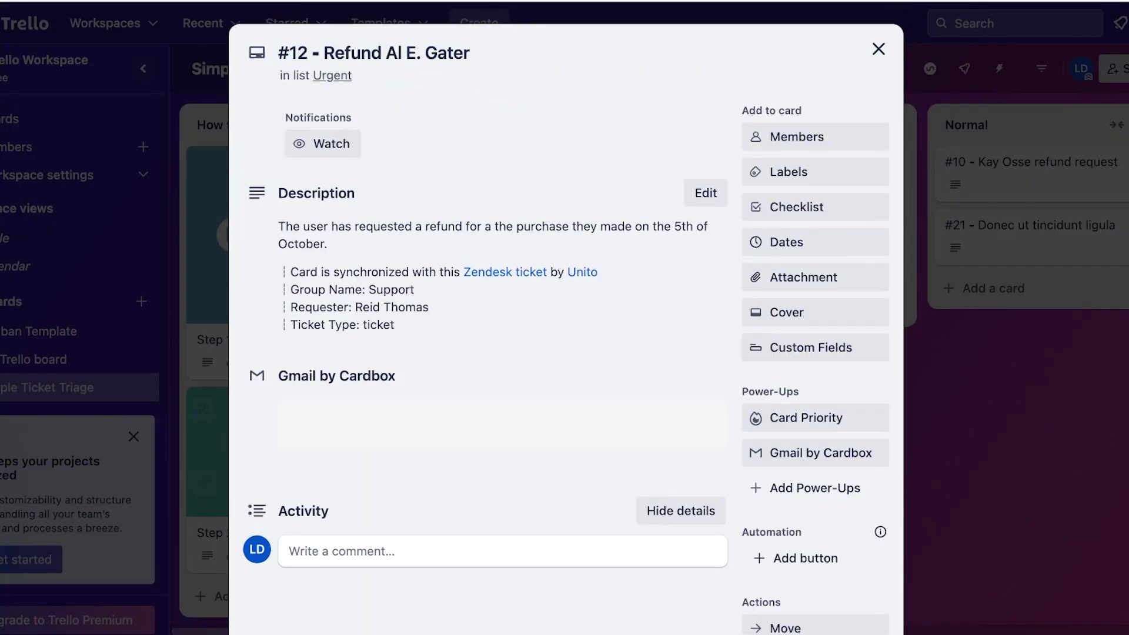
{"action": "scroll", "coordinate": [565, 317], "scroll_direction": "up", "scroll_amount": 2}
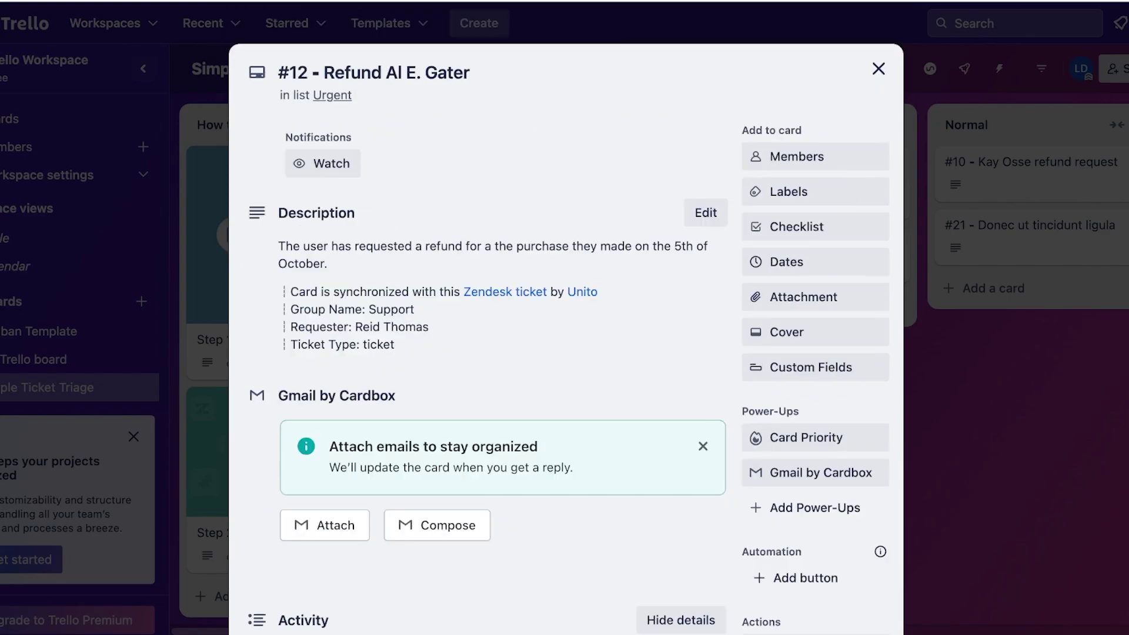
{"action": "left_click", "coordinate": [815, 227]}
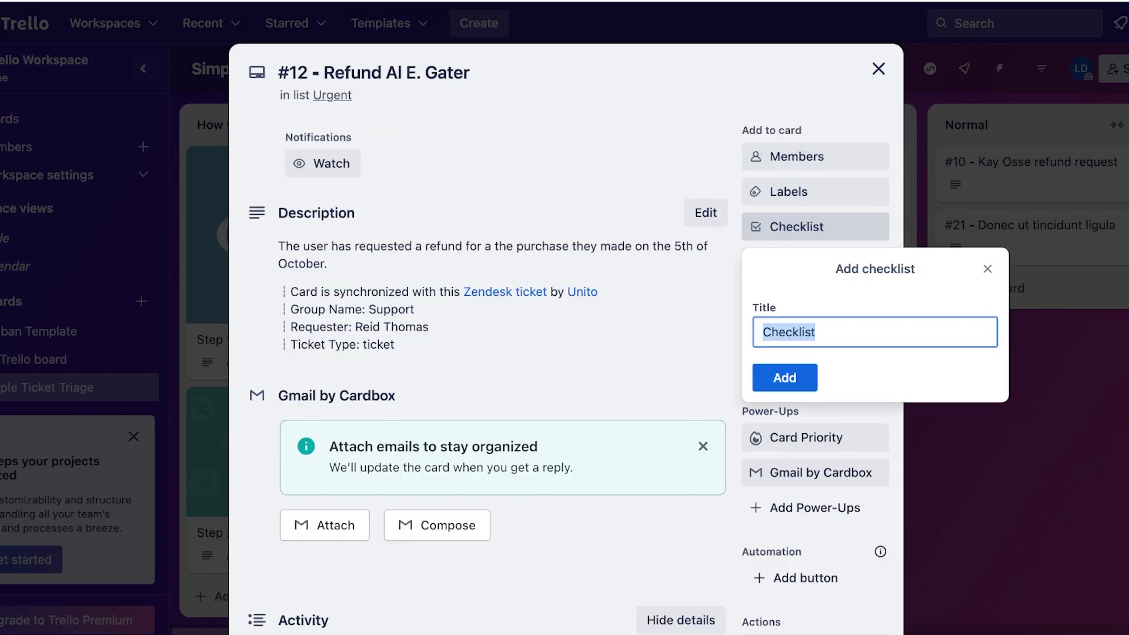
{"action": "left_click", "coordinate": [784, 377]}
{"action": "scroll", "coordinate": [564, 317], "scroll_direction": "down", "scroll_amount": 1}
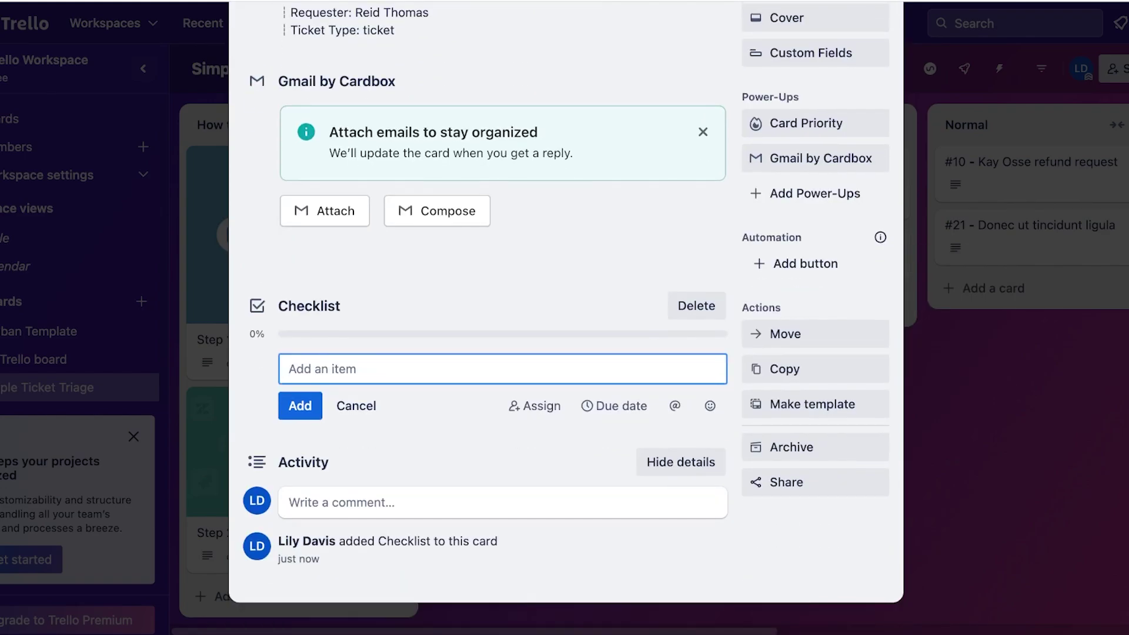
{"action": "key", "text": "Escape"}
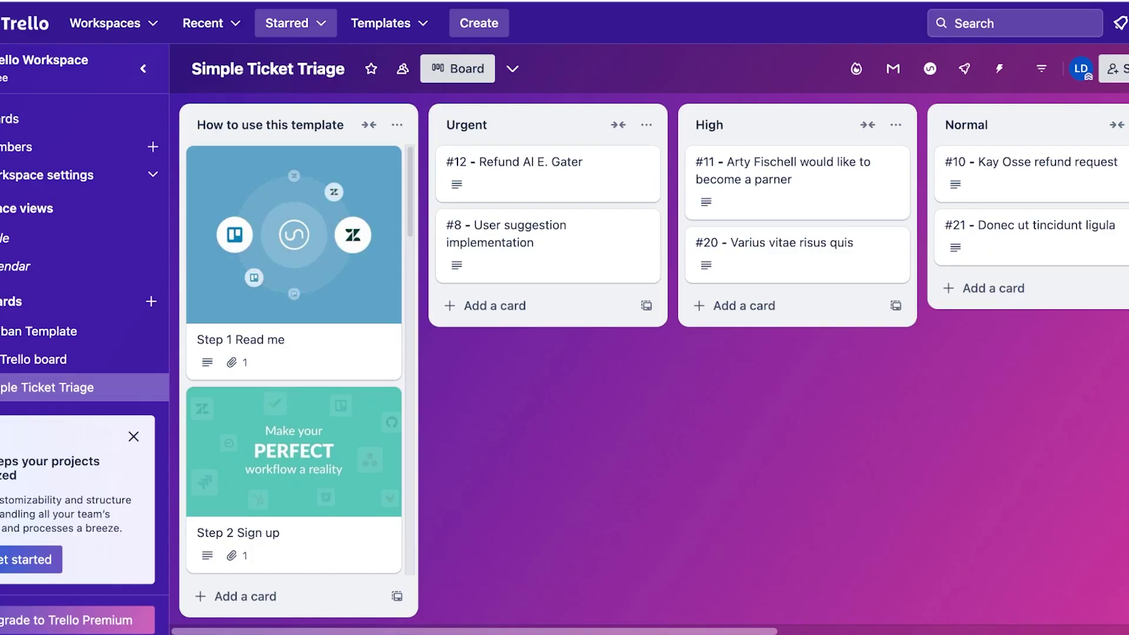
Step: Look through the Starred and Workspaces menus to reach the Boards home page
{"action": "left_click", "coordinate": [295, 23]}
{"action": "left_click", "coordinate": [114, 22]}
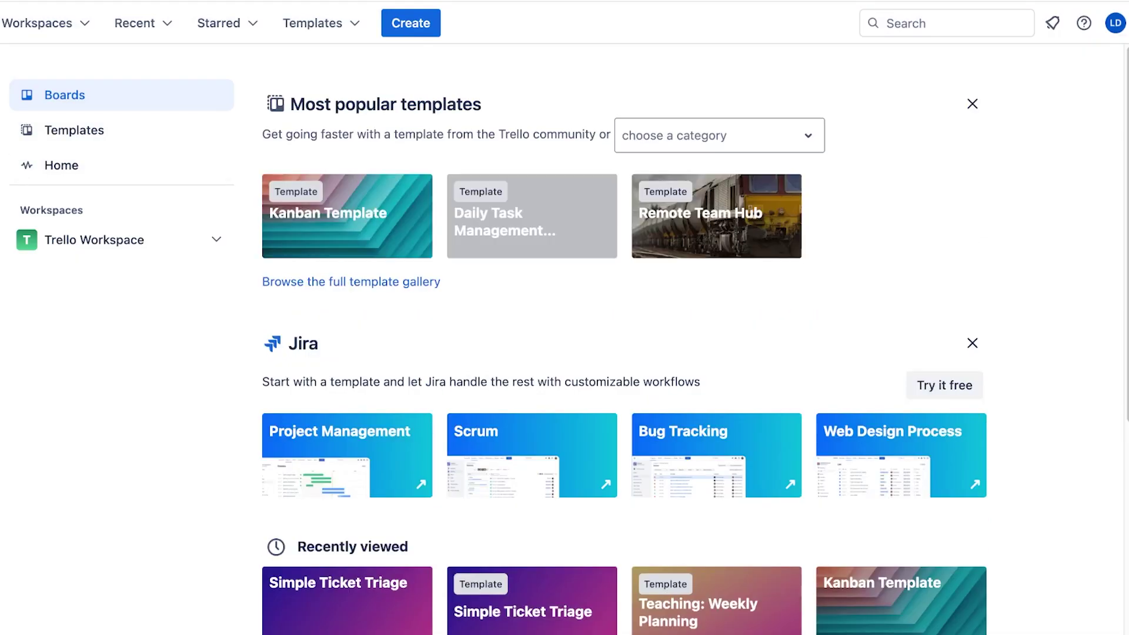
{"action": "scroll", "coordinate": [695, 341], "scroll_direction": "down", "scroll_amount": 5}
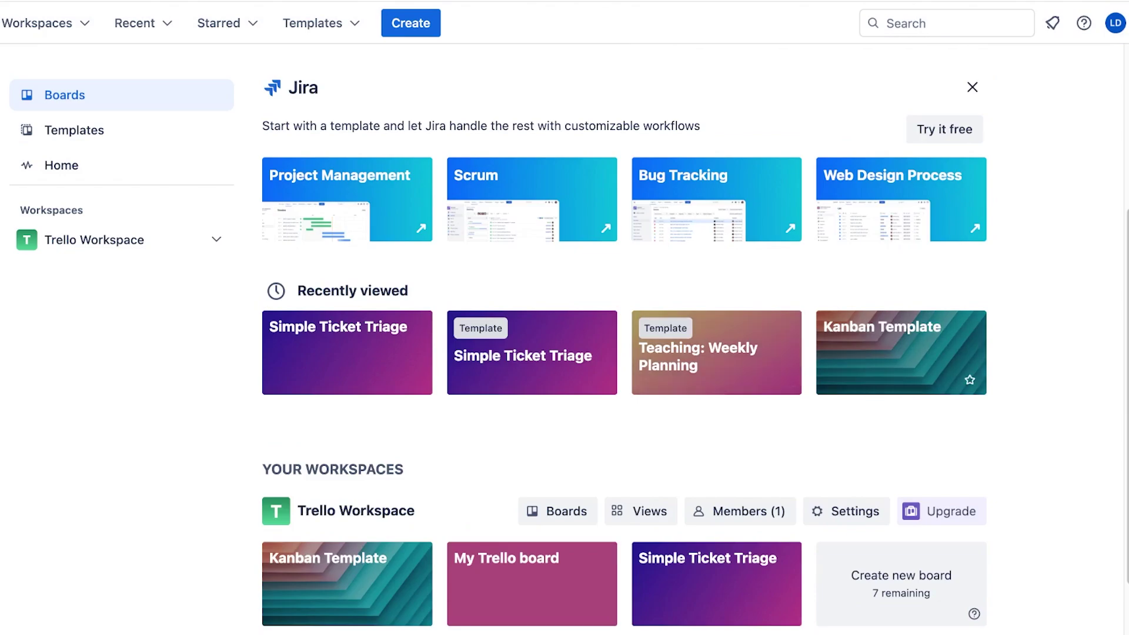
Step: Give the Kanban Template's Backlog [Example task] card an empty checklist, then close the card
{"action": "left_click", "coordinate": [901, 351]}
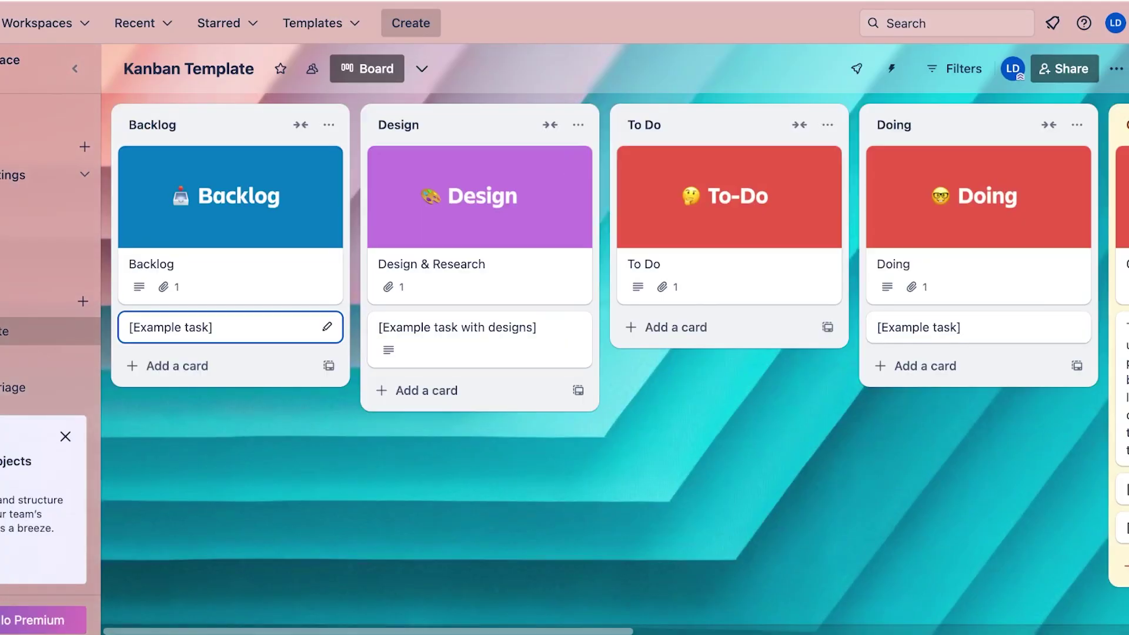
{"action": "left_click", "coordinate": [223, 327]}
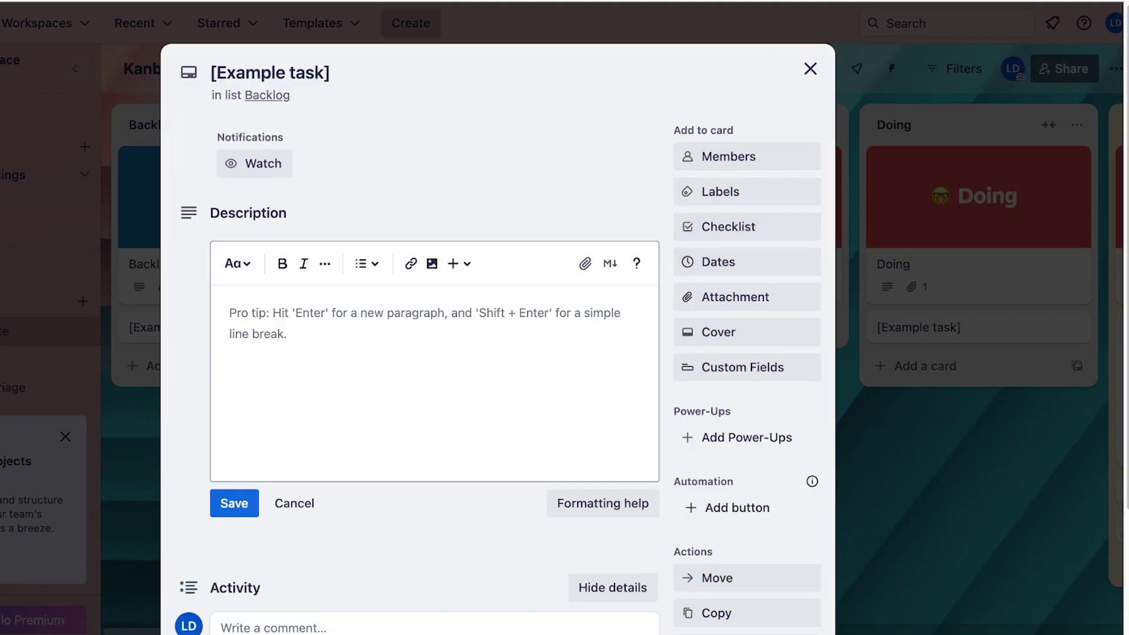
{"action": "left_click", "coordinate": [728, 227]}
{"action": "left_click", "coordinate": [716, 377]}
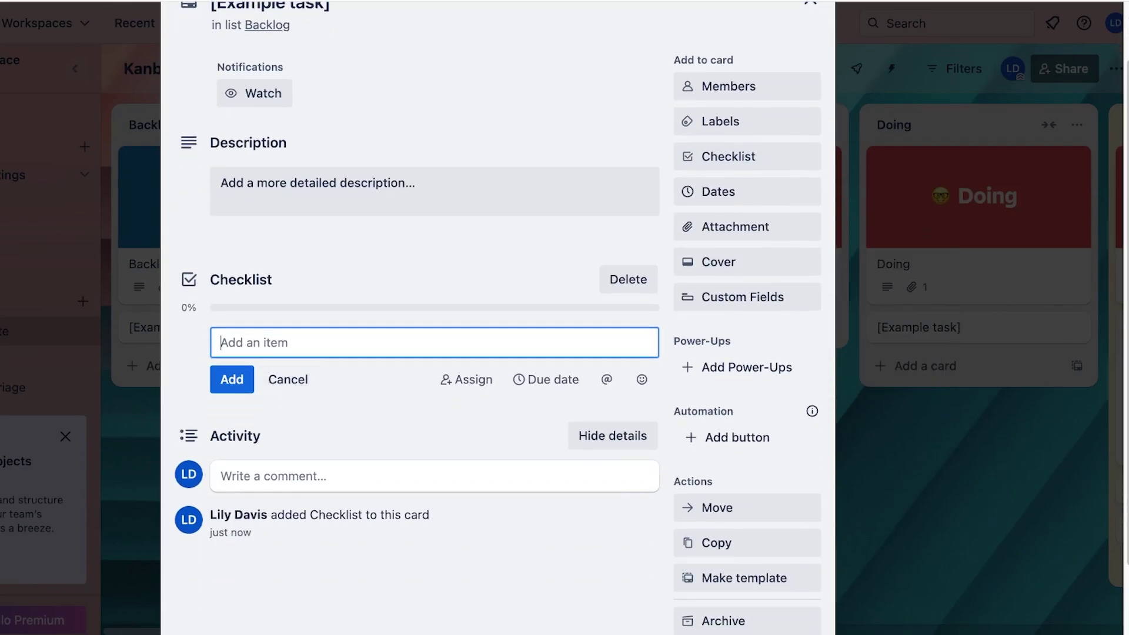
{"action": "type", "text": "n"}
{"action": "key", "text": "BackSpace"}
{"action": "type", "text": "S"}
{"action": "key", "text": "BackSpace"}
{"action": "key", "text": "Escape"}
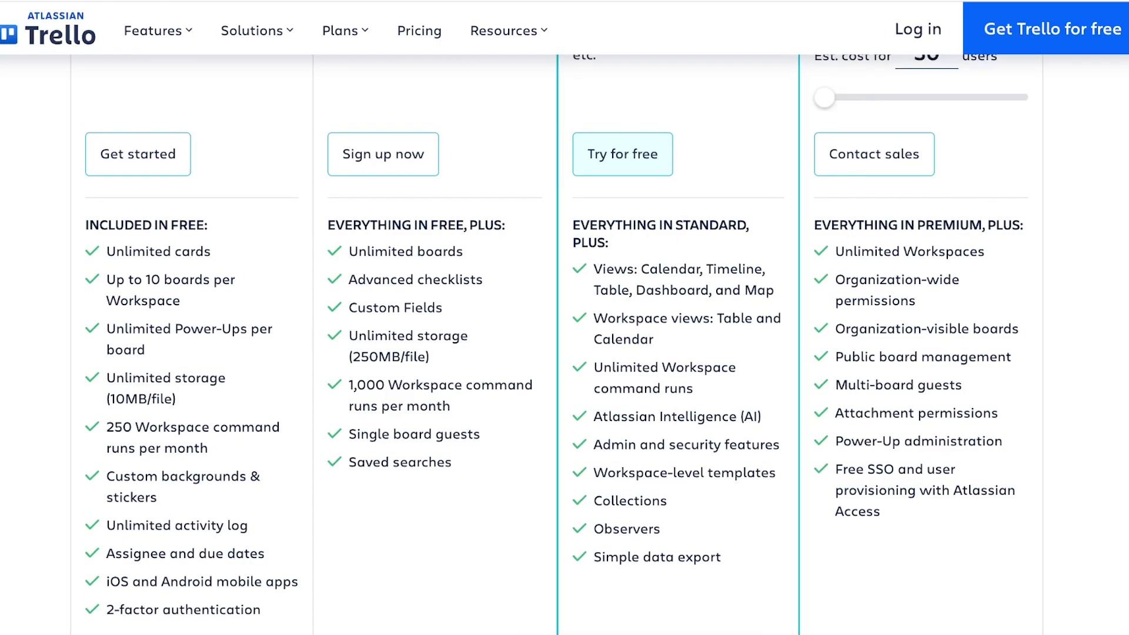
Step: Check the Custom Fields upgrade offer on [Example task with designs], then dismiss it
{"action": "scroll", "coordinate": [564, 341], "scroll_direction": "up", "scroll_amount": 4}
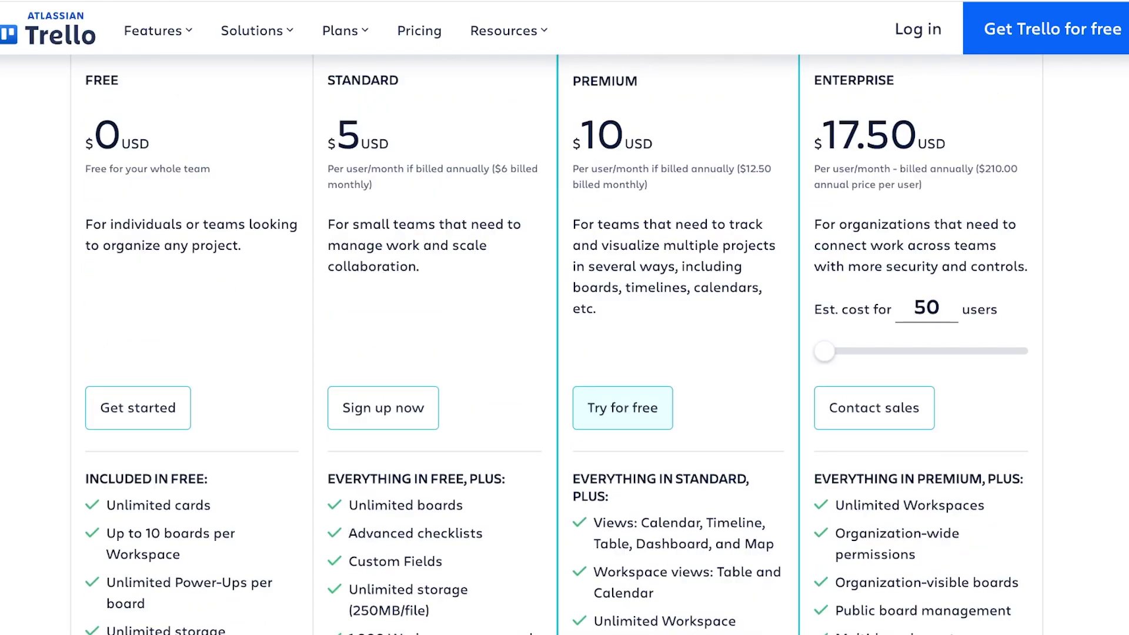
{"action": "scroll", "coordinate": [565, 347], "scroll_direction": "down", "scroll_amount": 4}
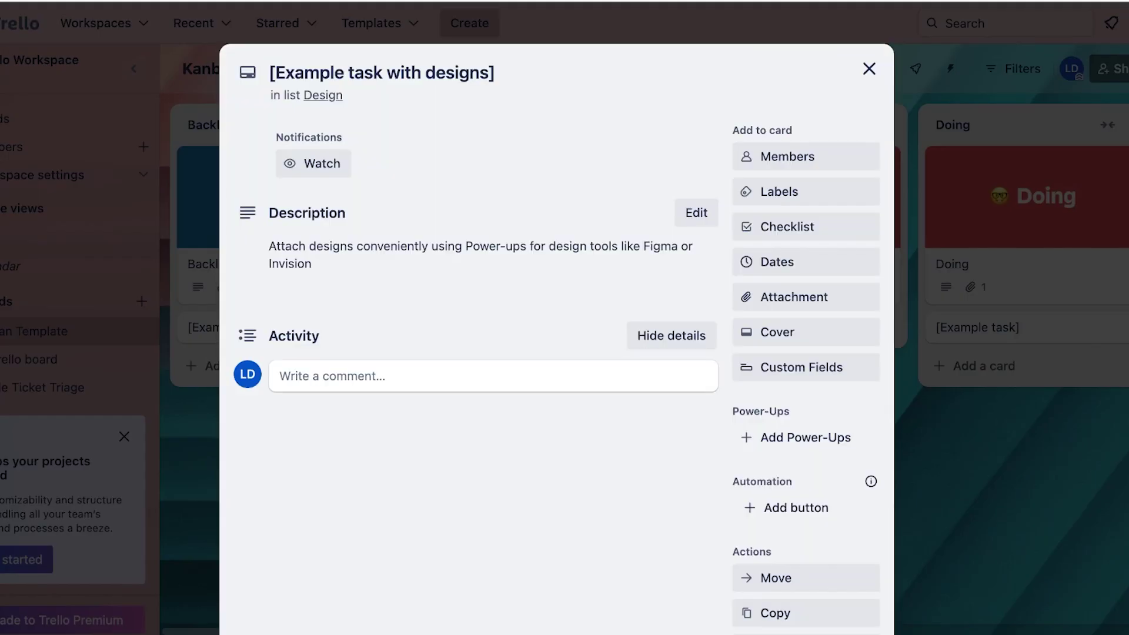
{"action": "left_click", "coordinate": [801, 367]}
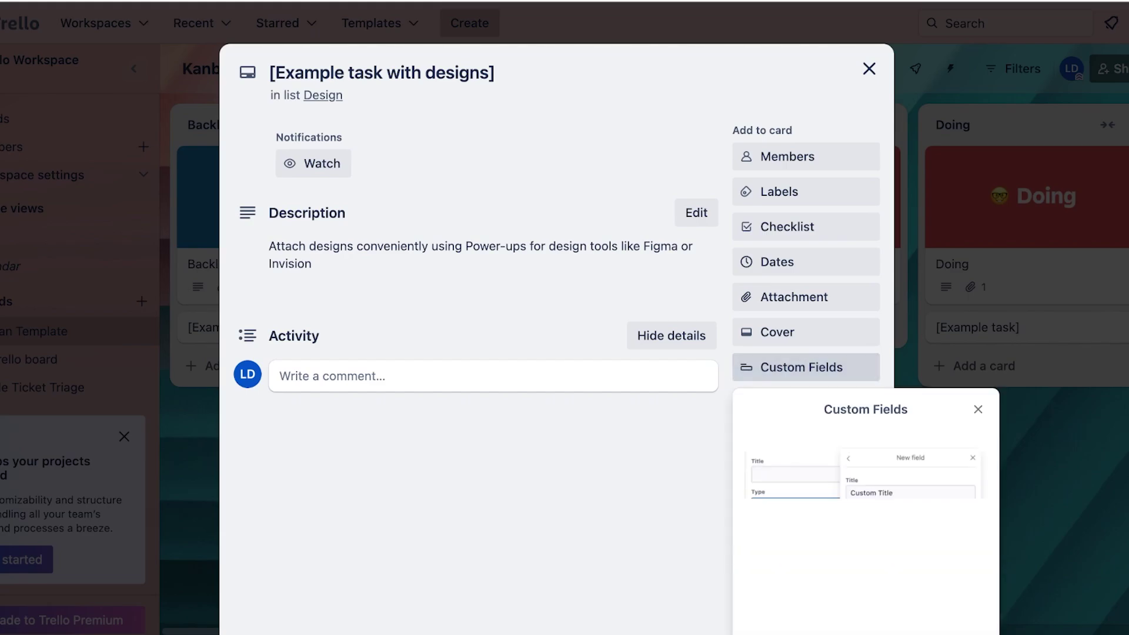
{"action": "scroll", "coordinate": [802, 367], "scroll_direction": "down", "scroll_amount": 3}
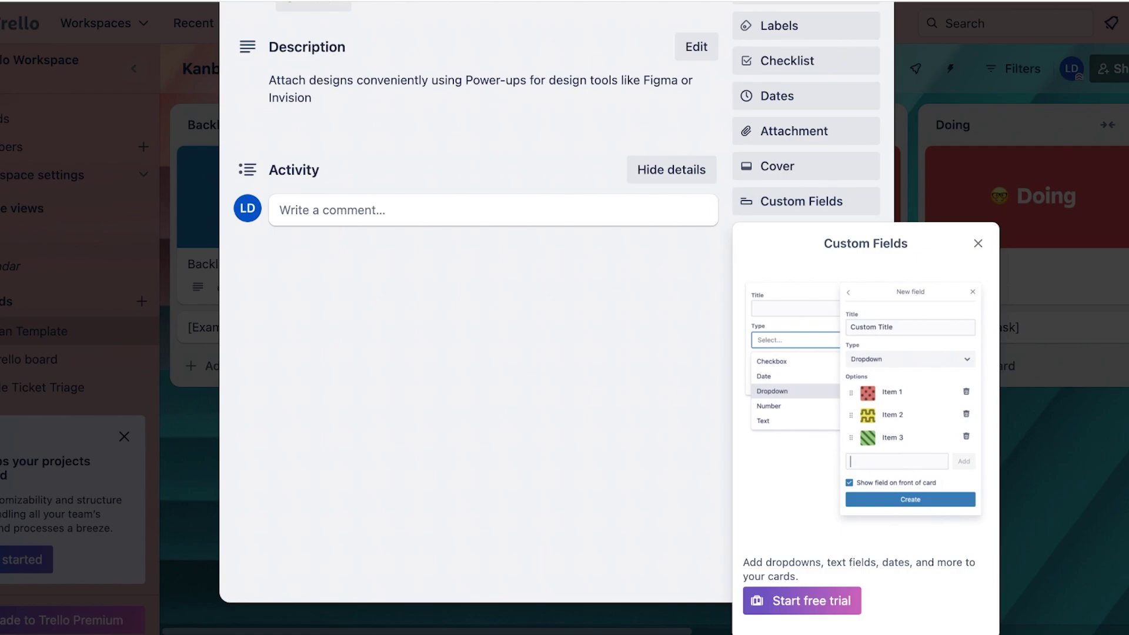
{"action": "key", "text": "Escape"}
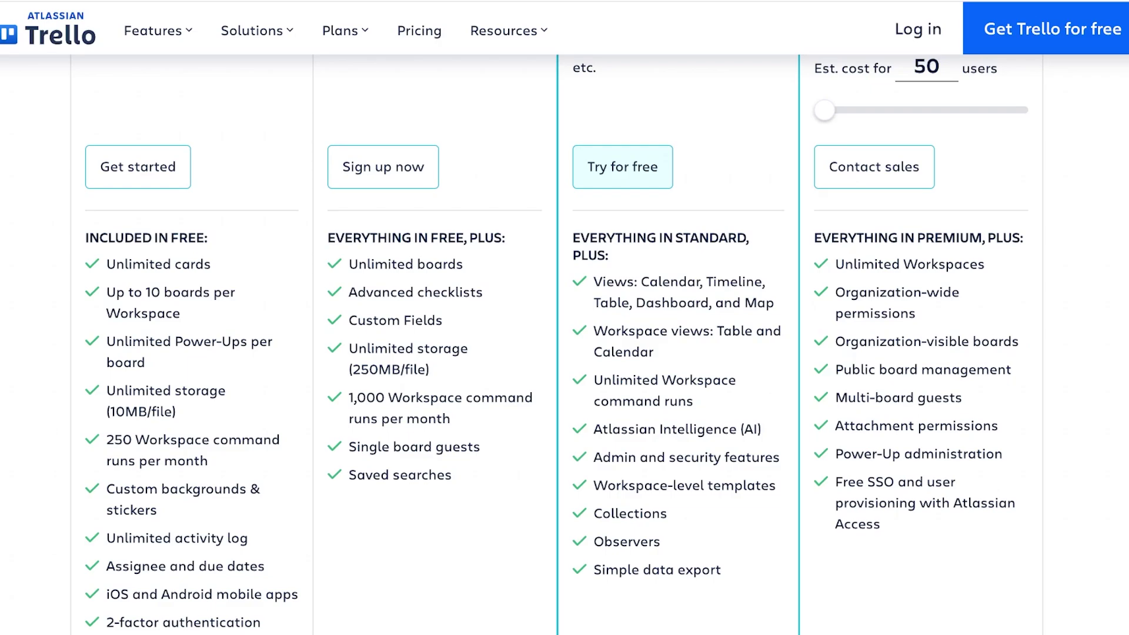
Step: Highlight the Standard plan's 'Single board guests' line on the pricing page
{"action": "left_click_drag", "start_coordinate": [356, 447], "coordinate": [390, 447]}
{"action": "left_click", "coordinate": [469, 448]}
{"action": "left_click_drag", "start_coordinate": [481, 446], "coordinate": [349, 446]}
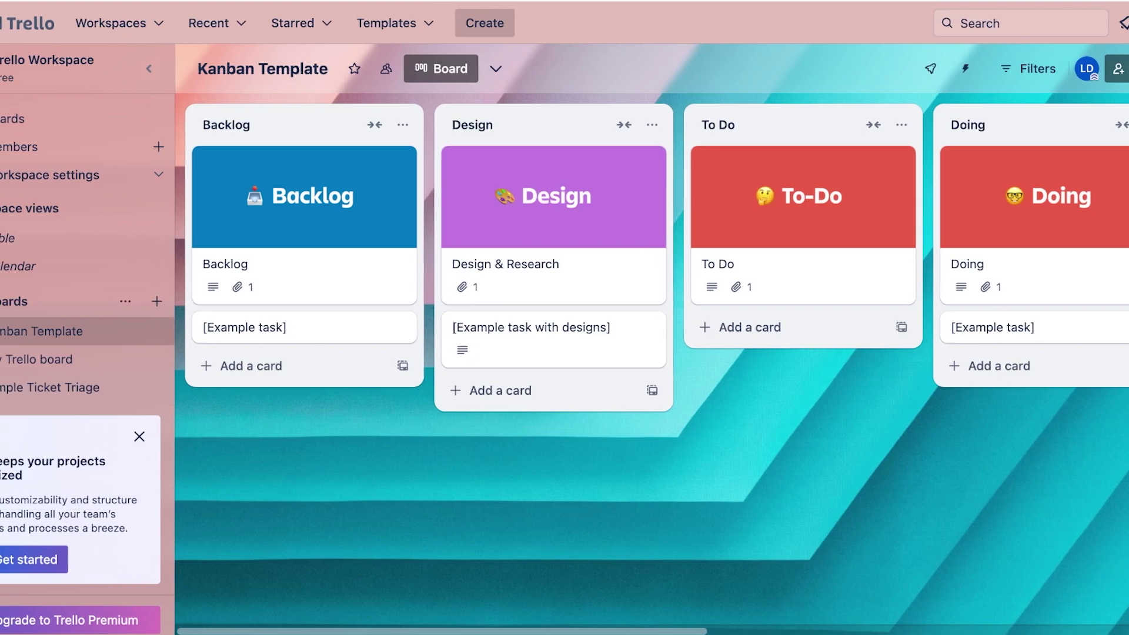
Step: On Simple Ticket Triage, check Gmail by Cardbox, board options and visibility, leaving visibility at Workspace
{"action": "left_click", "coordinate": [37, 387]}
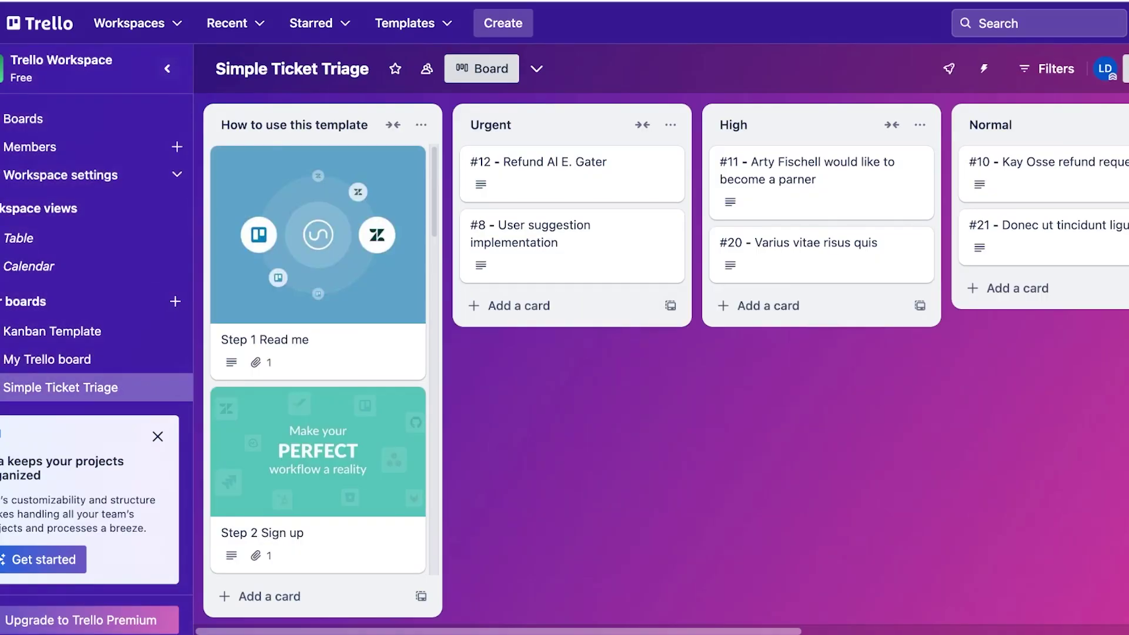
{"action": "left_click", "coordinate": [877, 68]}
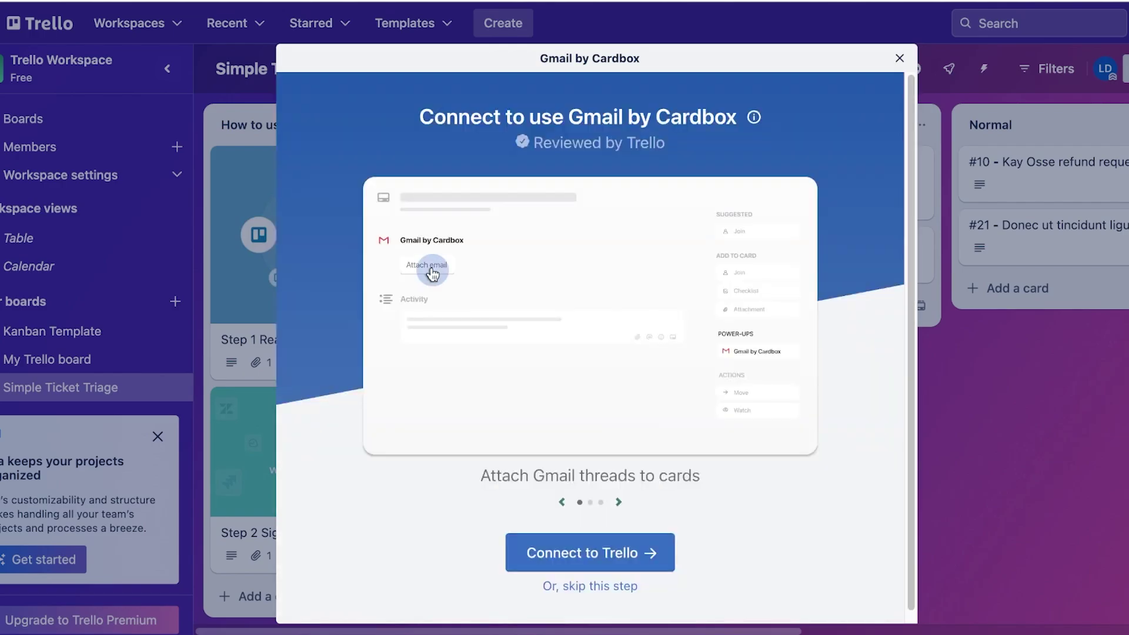
{"action": "left_click", "coordinate": [899, 59]}
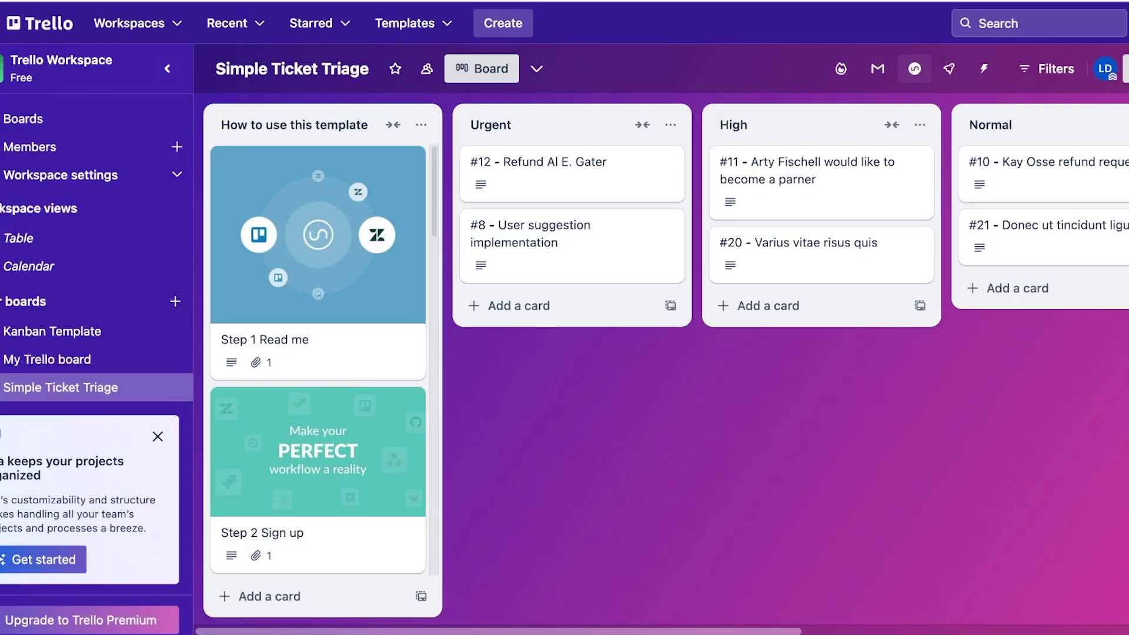
{"action": "left_click", "coordinate": [149, 388]}
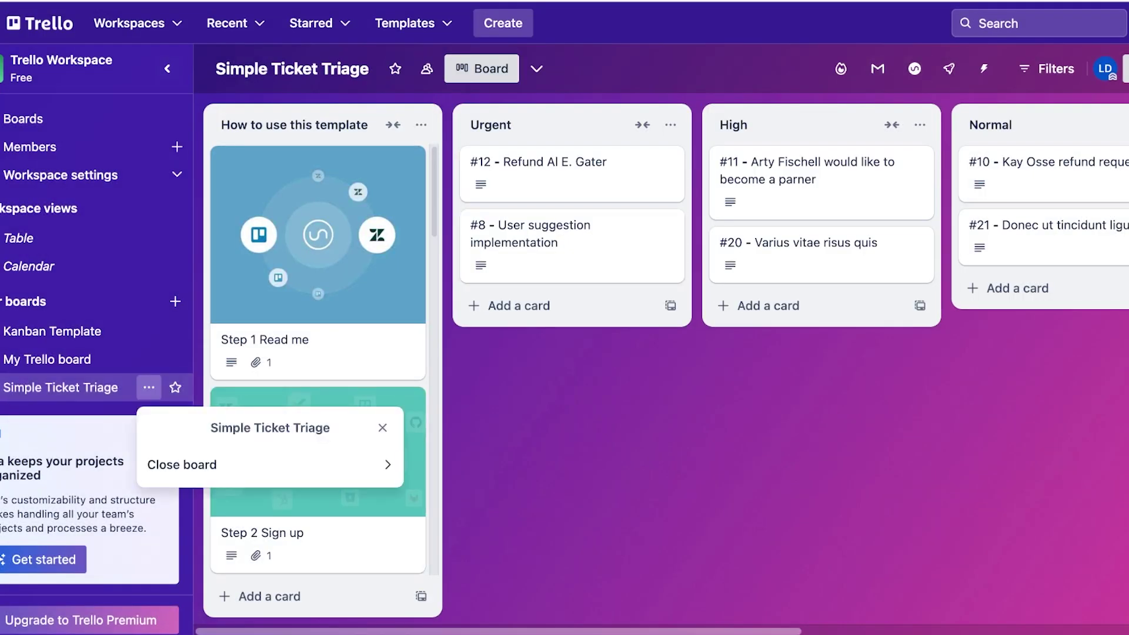
{"action": "key", "text": "Escape"}
{"action": "left_click", "coordinate": [426, 69]}
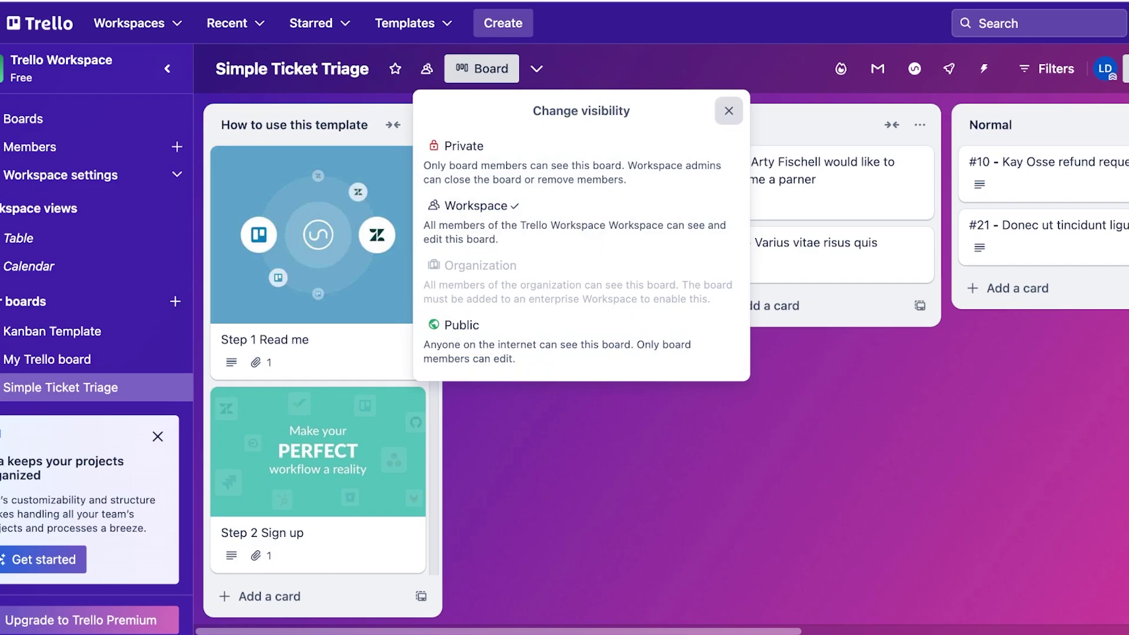
{"action": "left_click", "coordinate": [728, 111]}
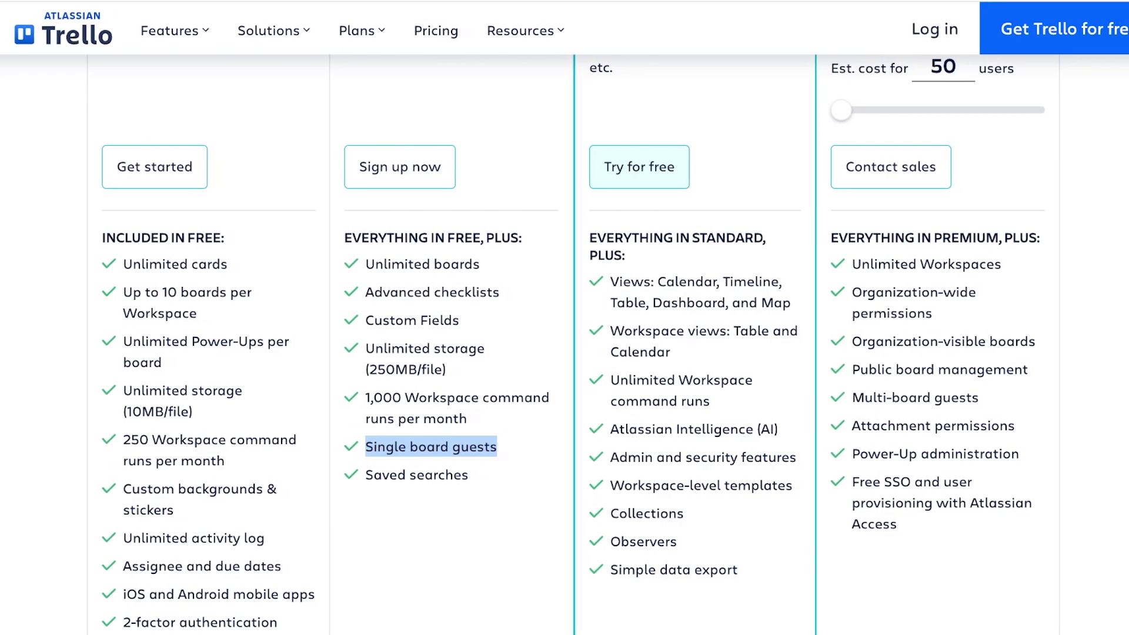
Step: Scroll through the plan comparison on the pricing page
{"action": "scroll", "coordinate": [564, 345], "scroll_direction": "up", "scroll_amount": 4}
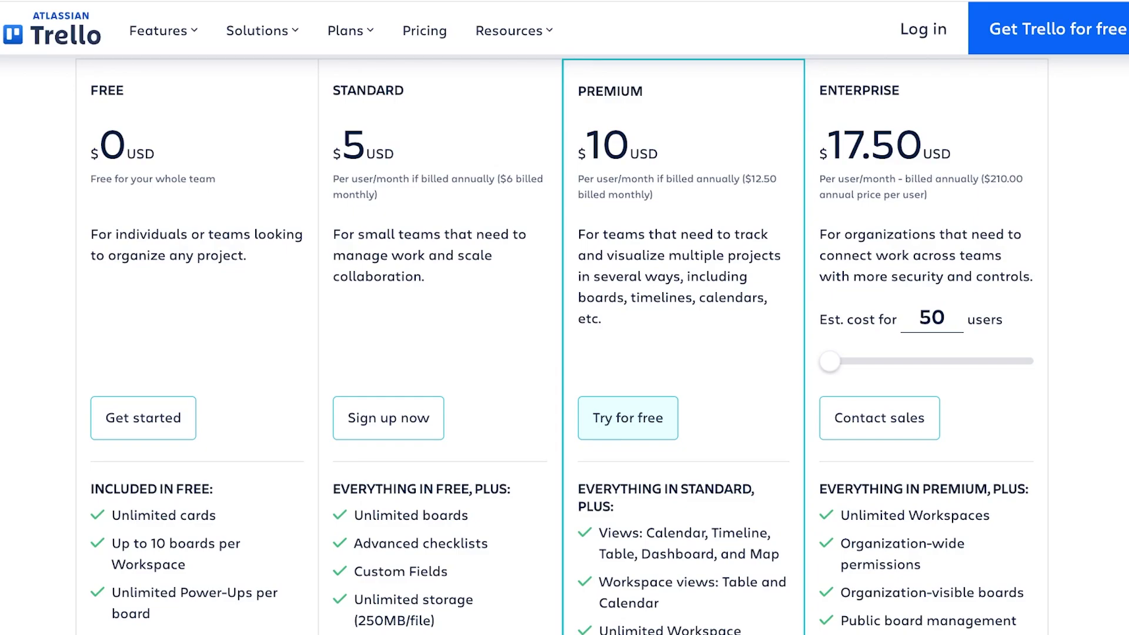
{"action": "scroll", "coordinate": [562, 344], "scroll_direction": "down", "scroll_amount": 1}
{"action": "scroll", "coordinate": [562, 345], "scroll_direction": "up", "scroll_amount": 1}
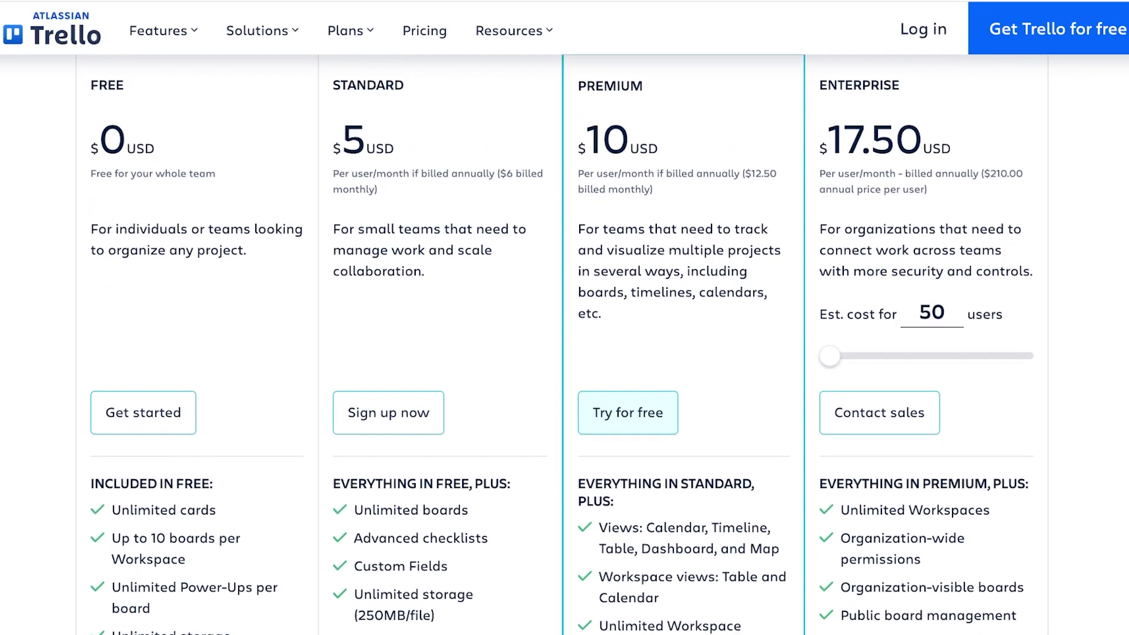
{"action": "scroll", "coordinate": [628, 411], "scroll_direction": "down", "scroll_amount": 3}
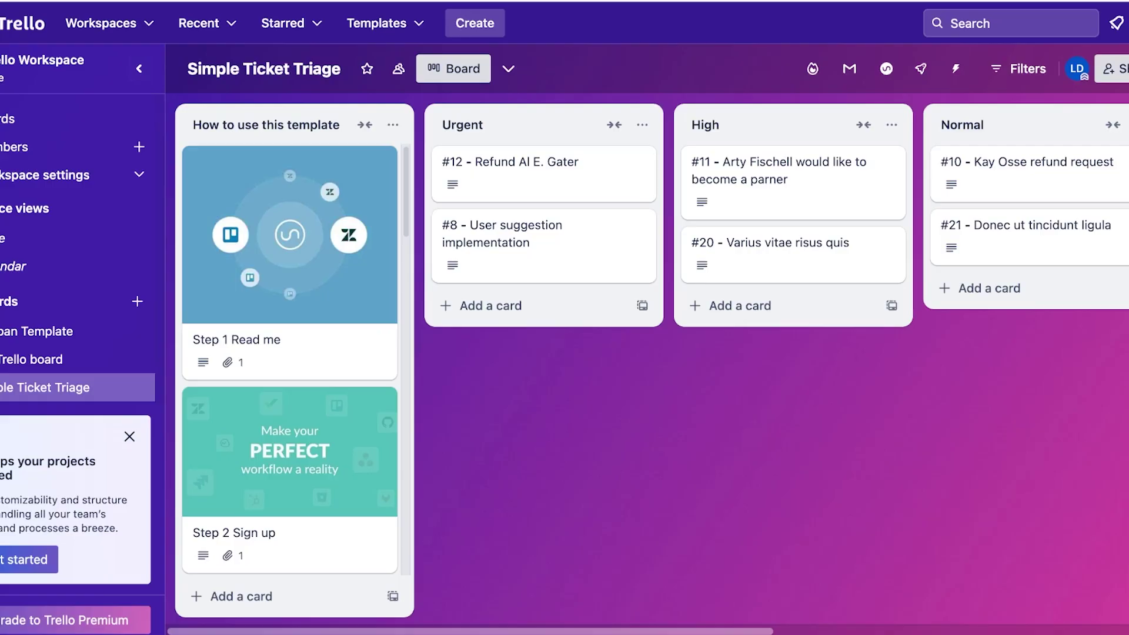
{"action": "scroll", "coordinate": [561, 344], "scroll_direction": "up", "scroll_amount": 4}
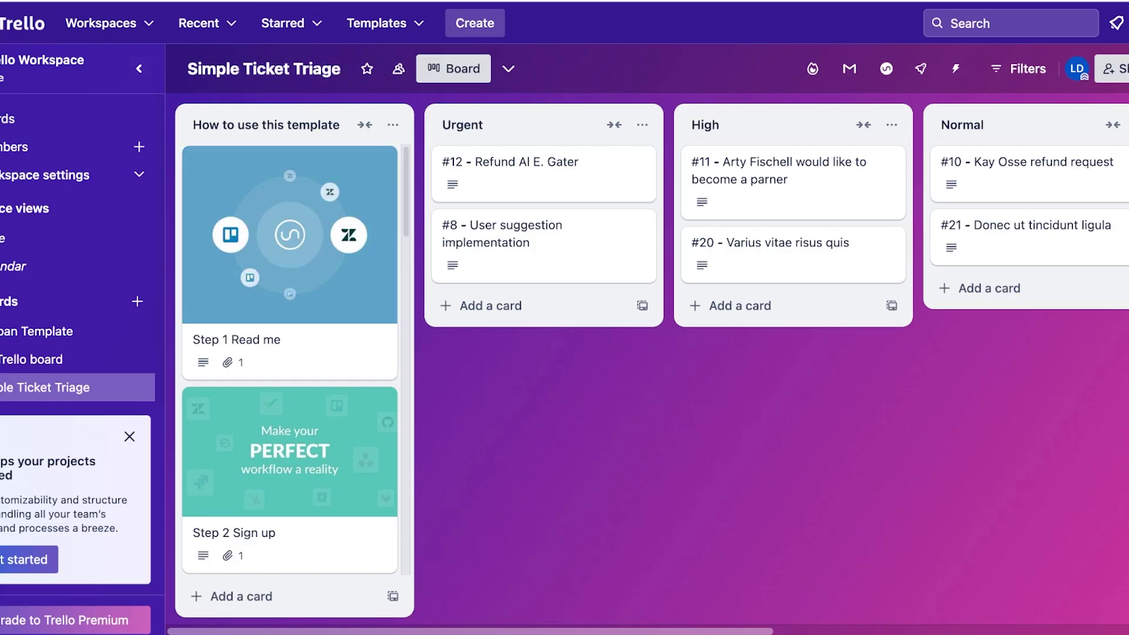
Step: Show the Upgrade for Views prompt with Table, Calendar, Timeline, Dashboard and Map locked
{"action": "left_click", "coordinate": [508, 68]}
{"action": "left_click", "coordinate": [453, 69]}
{"action": "left_click", "coordinate": [508, 68]}
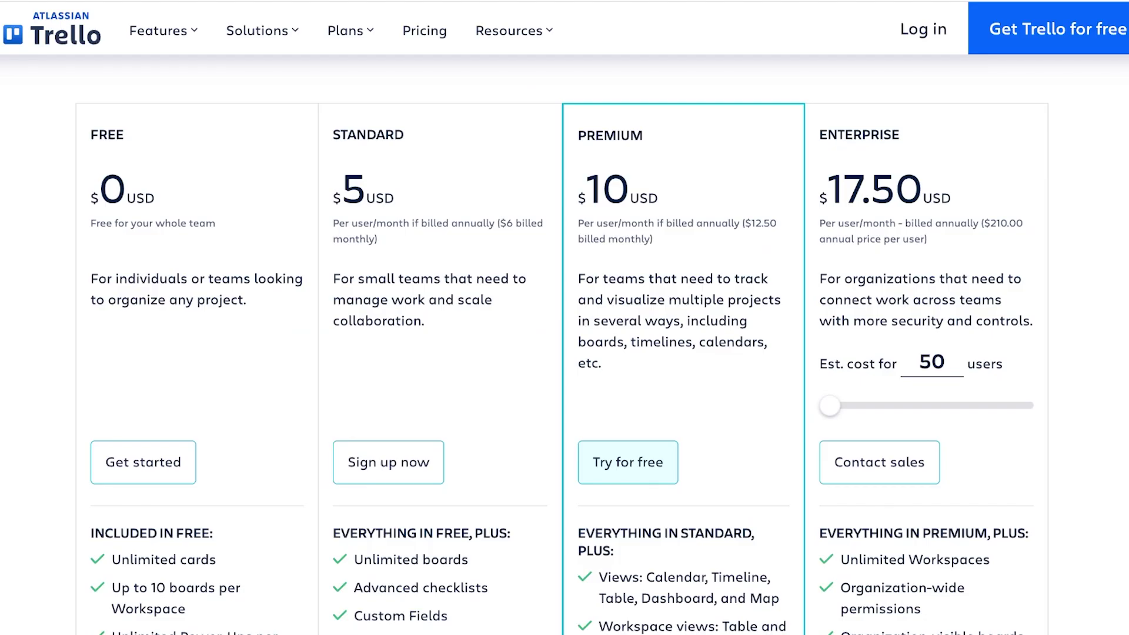
{"action": "scroll", "coordinate": [563, 362], "scroll_direction": "down", "scroll_amount": 3}
{"action": "scroll", "coordinate": [563, 362], "scroll_direction": "down", "scroll_amount": 3}
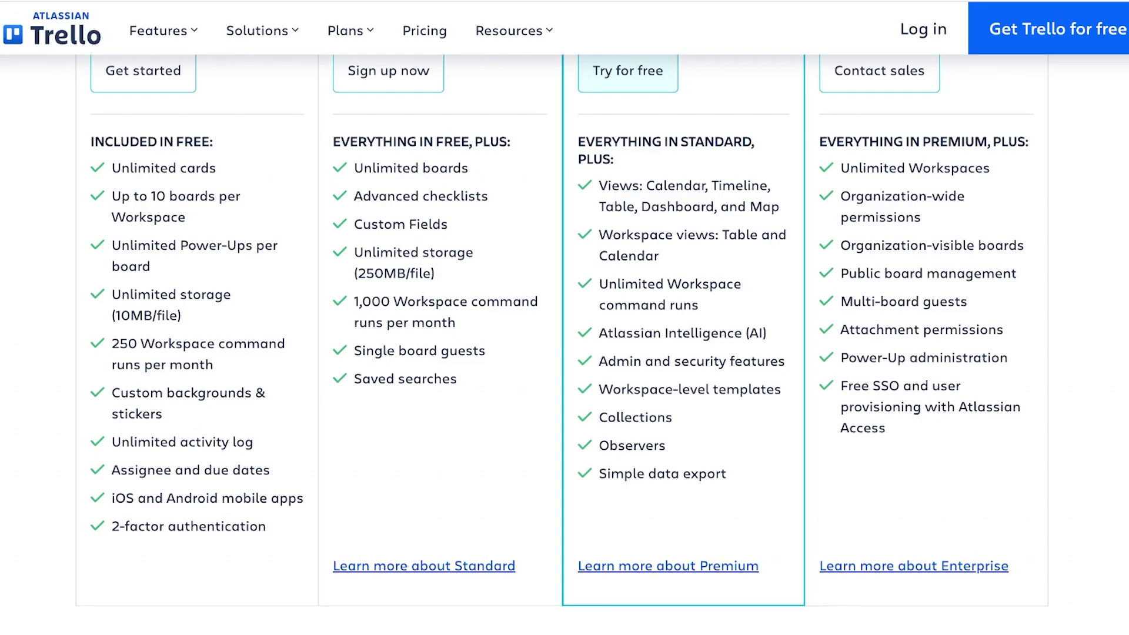
{"action": "scroll", "coordinate": [562, 345], "scroll_direction": "up", "scroll_amount": 7}
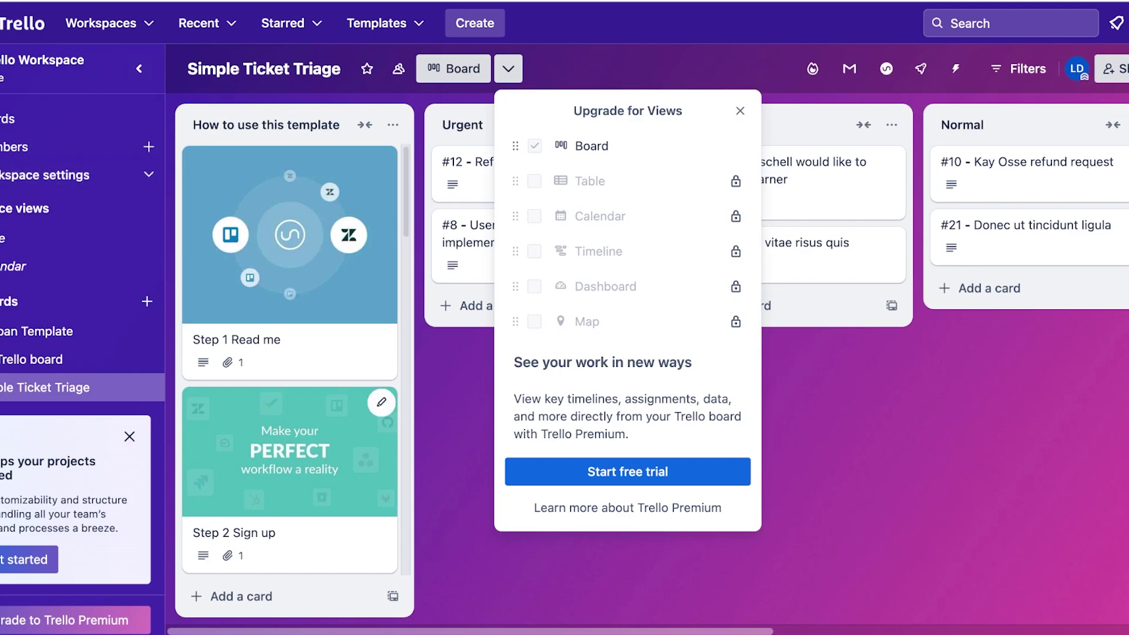
Step: Dismiss the views upgrade prompt and reopen Kanban Template from Recently viewed boards
{"action": "left_click", "coordinate": [740, 110]}
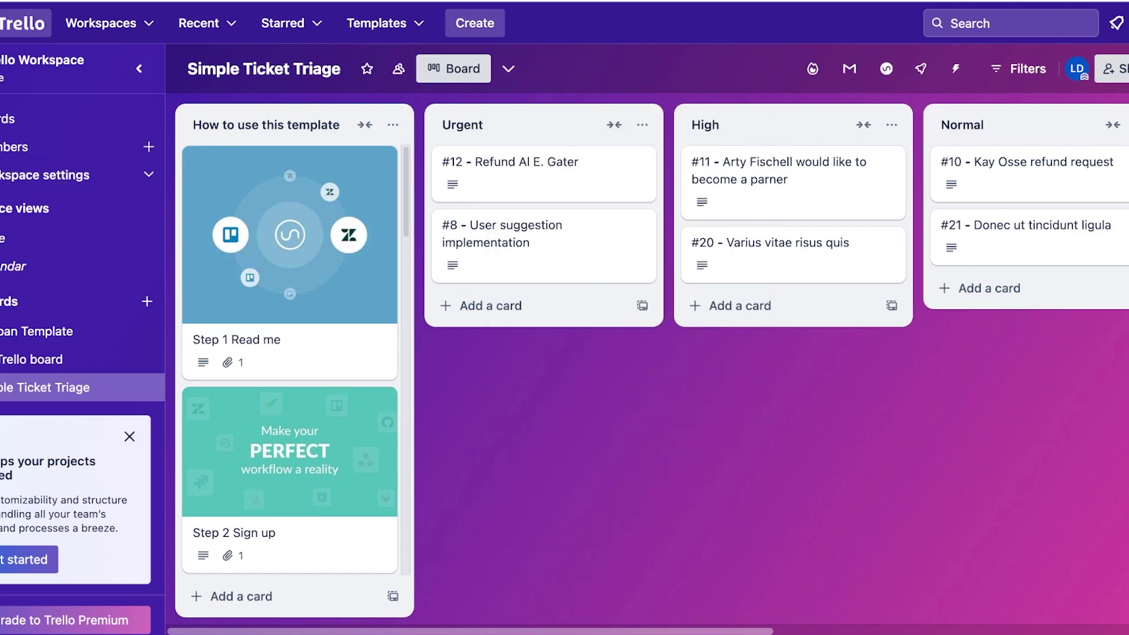
{"action": "left_click", "coordinate": [23, 23]}
{"action": "scroll", "coordinate": [688, 353], "scroll_direction": "down", "scroll_amount": 3}
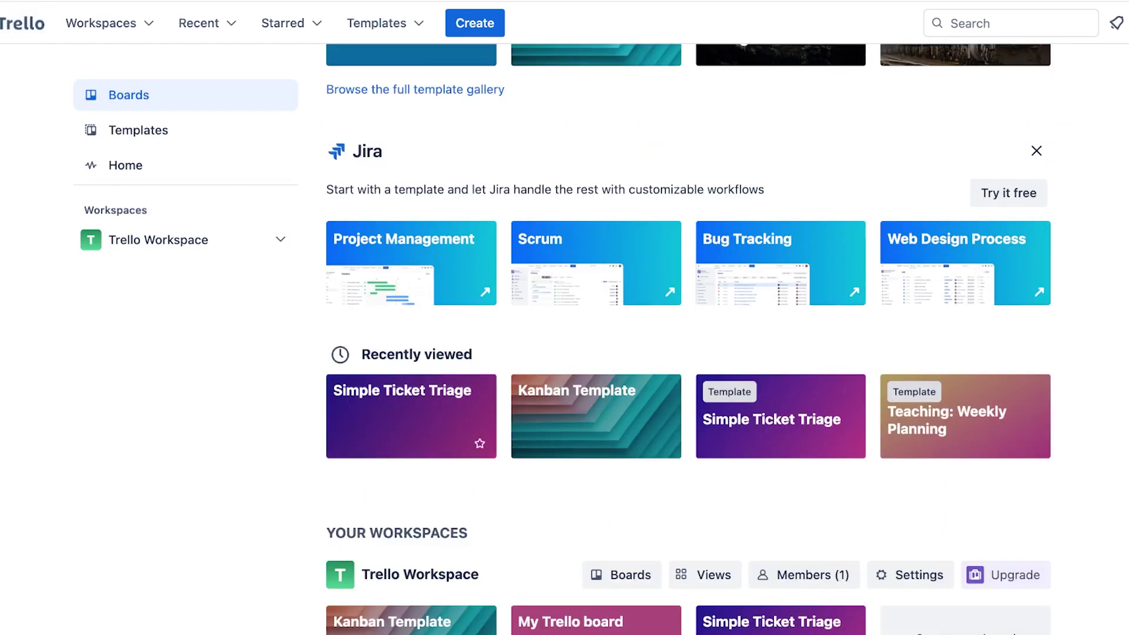
{"action": "left_click", "coordinate": [596, 416]}
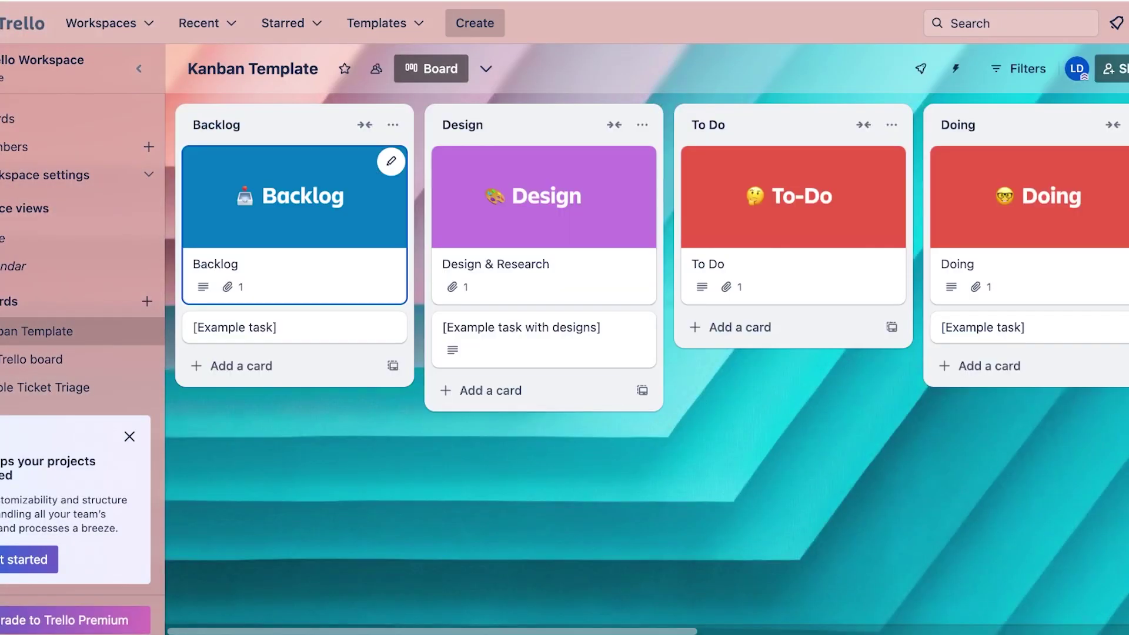